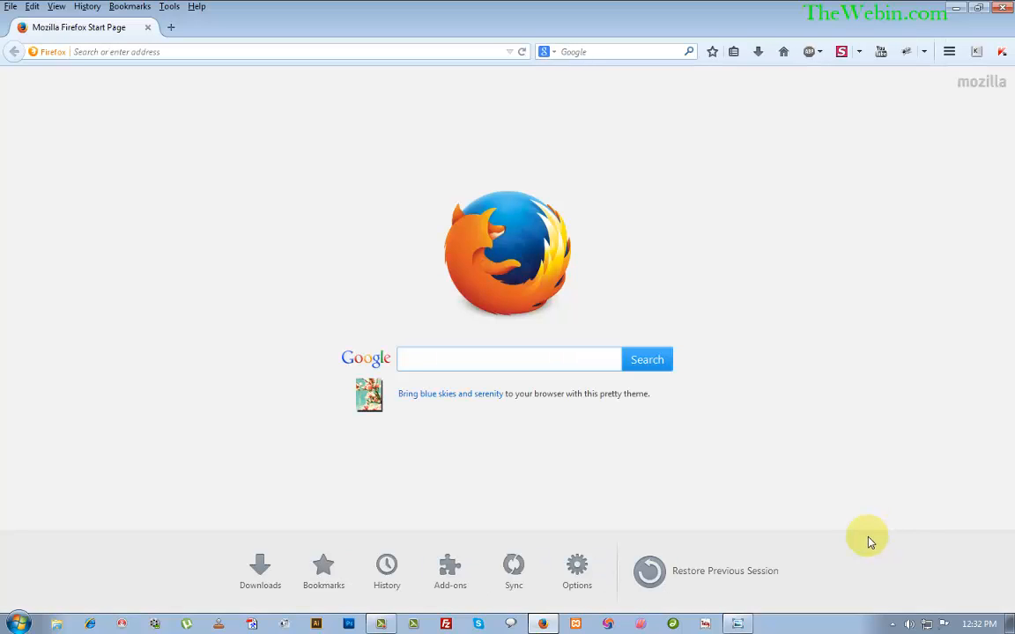
Go from the tray network icon through Network and Sharing Center to the adapter list.
click(927, 626)
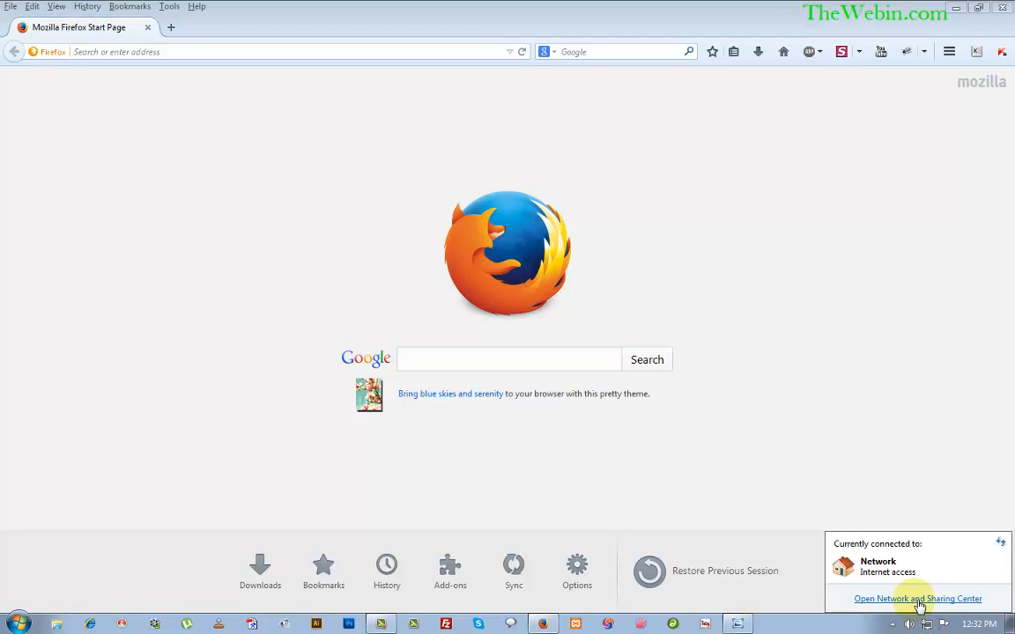
click(917, 600)
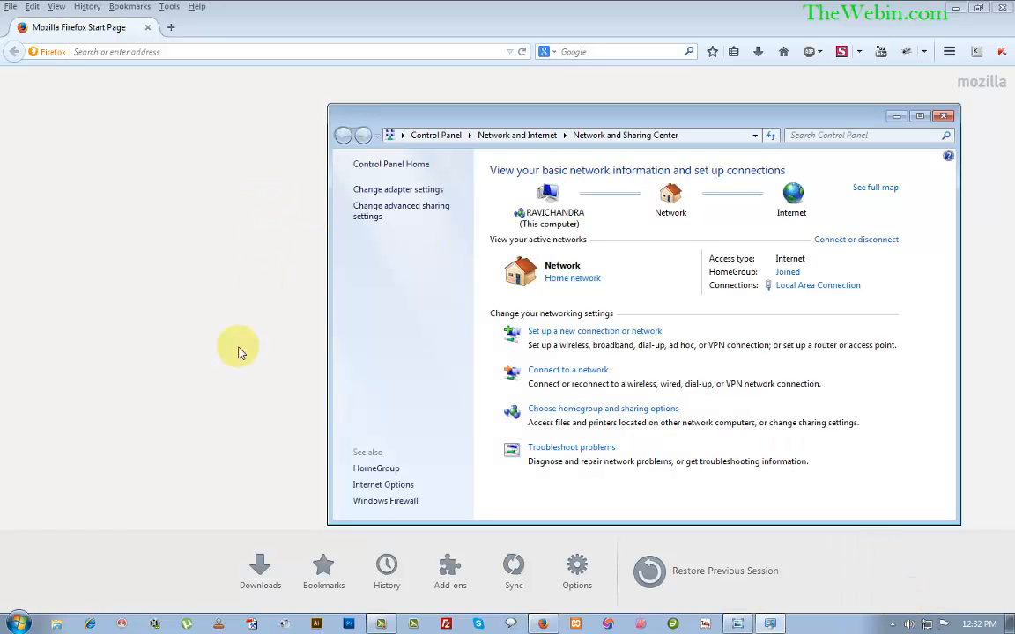
click(379, 191)
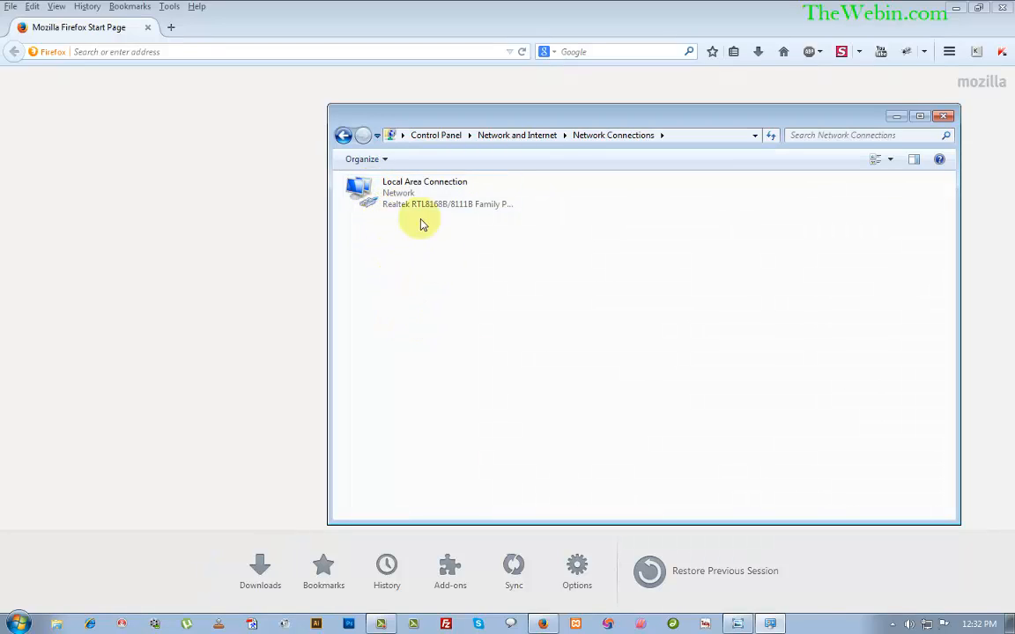
Open Local Area Connection's properties and bring up the Internet Protocol Version 4 (TCP/IPv4) dialog.
right_click(377, 204)
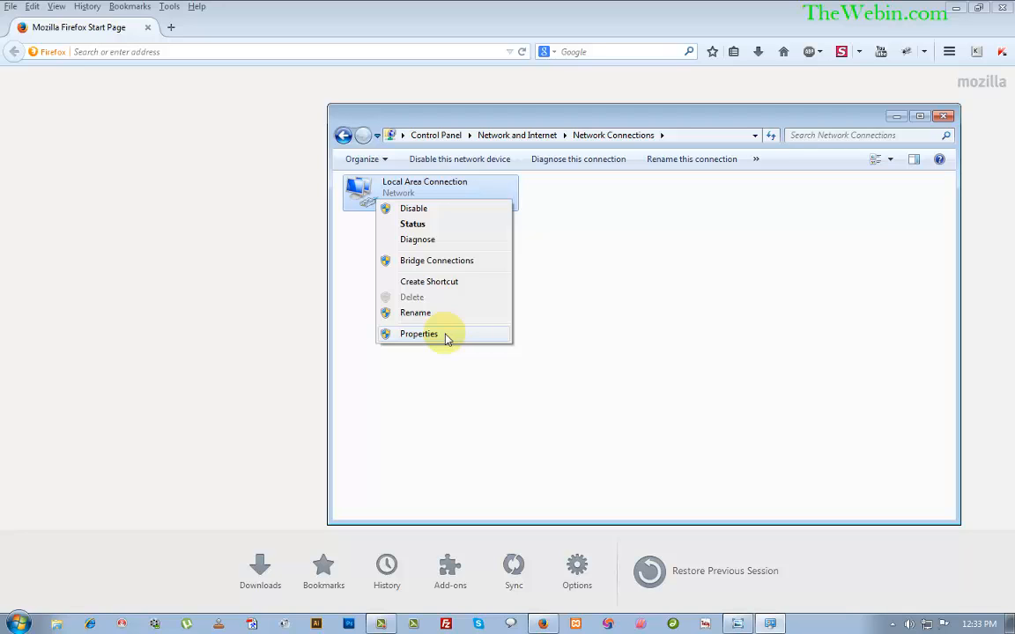
click(446, 338)
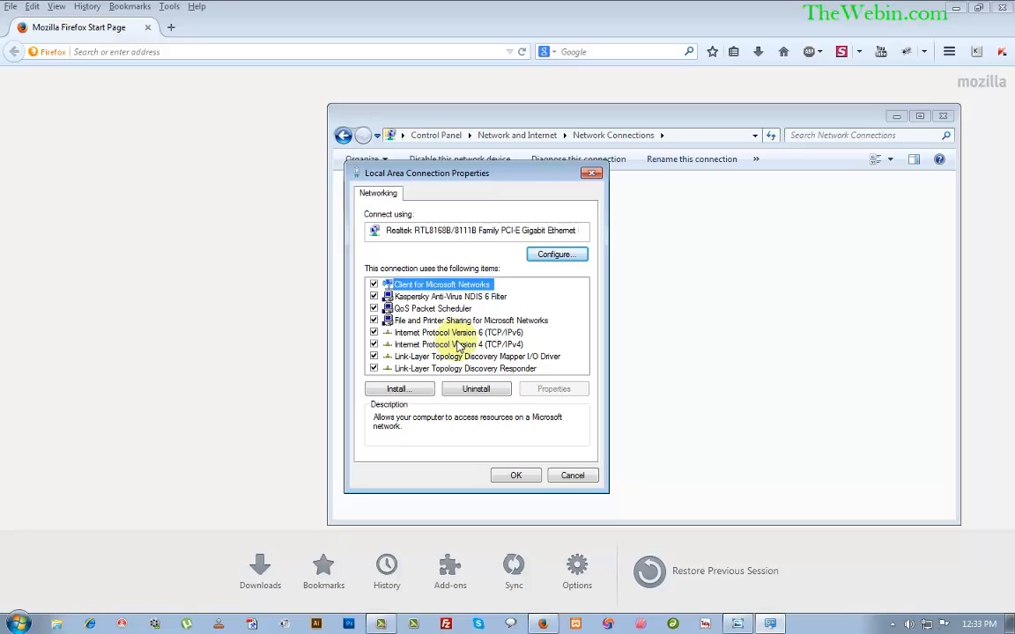
click(457, 344)
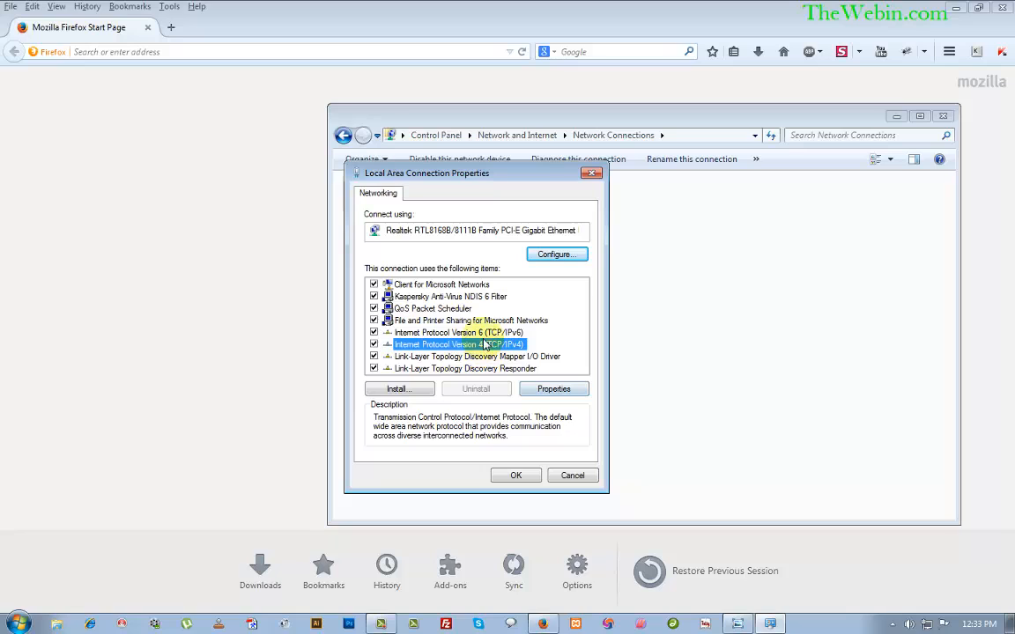
click(478, 333)
click(479, 344)
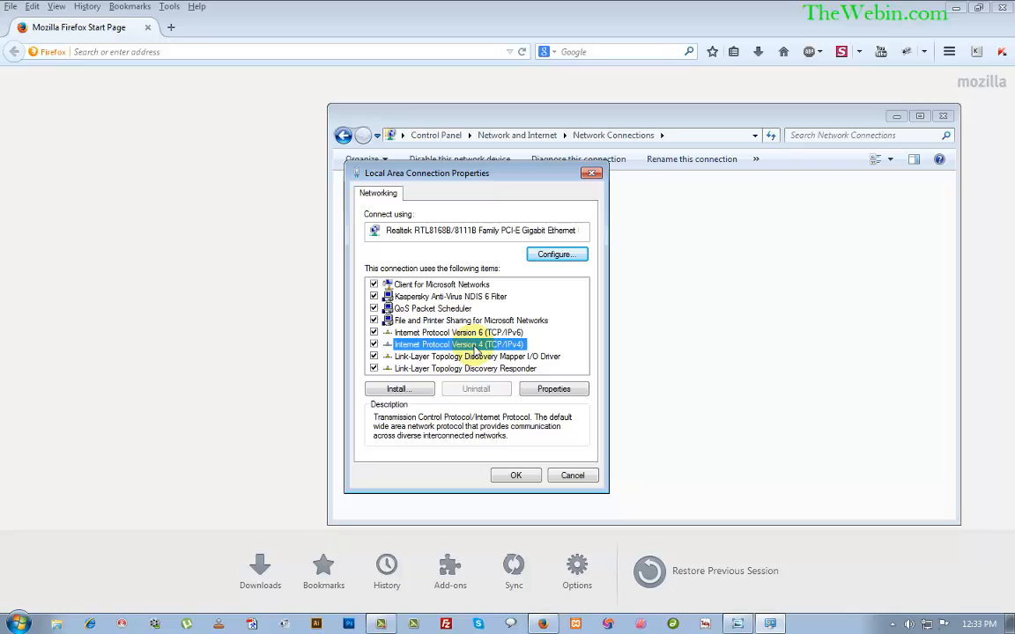
click(555, 391)
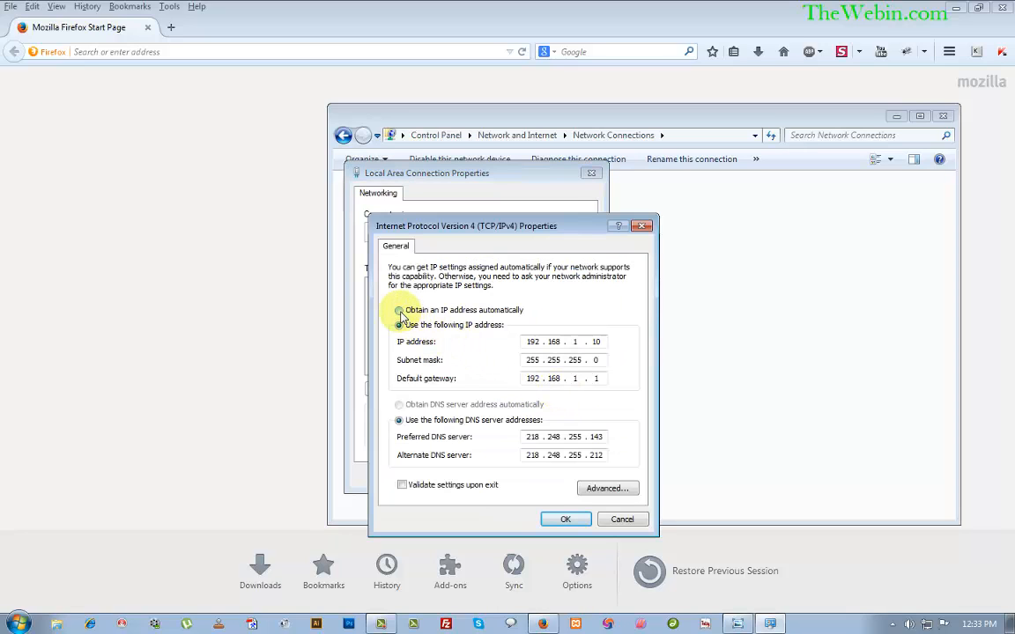
Enter static IP 192.168.1.10, subnet mask 255.255.255.0 and gateway 192.168.1.1.
click(399, 310)
click(399, 404)
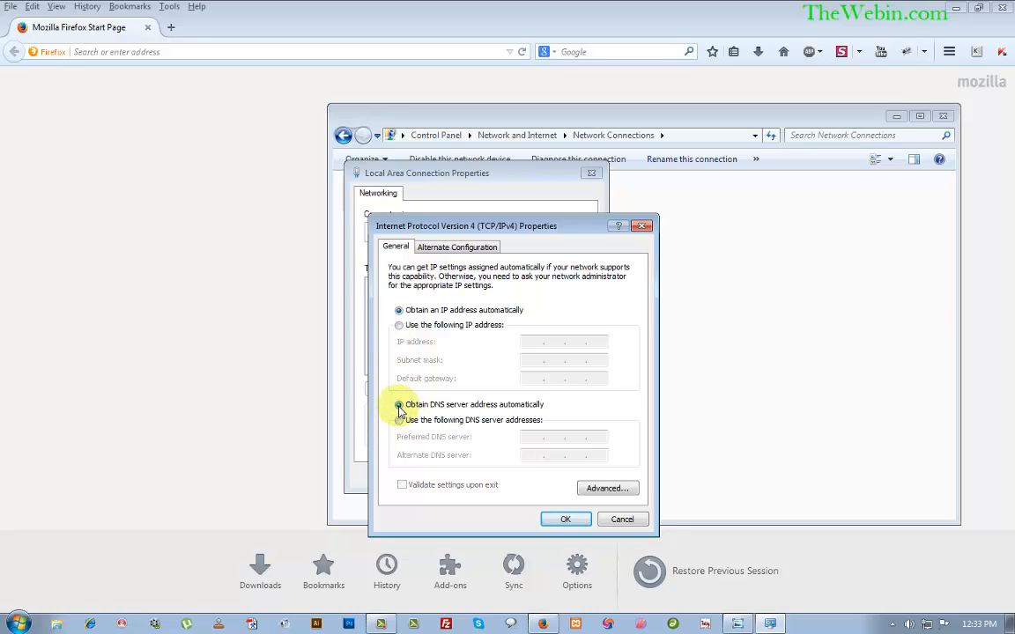
click(400, 326)
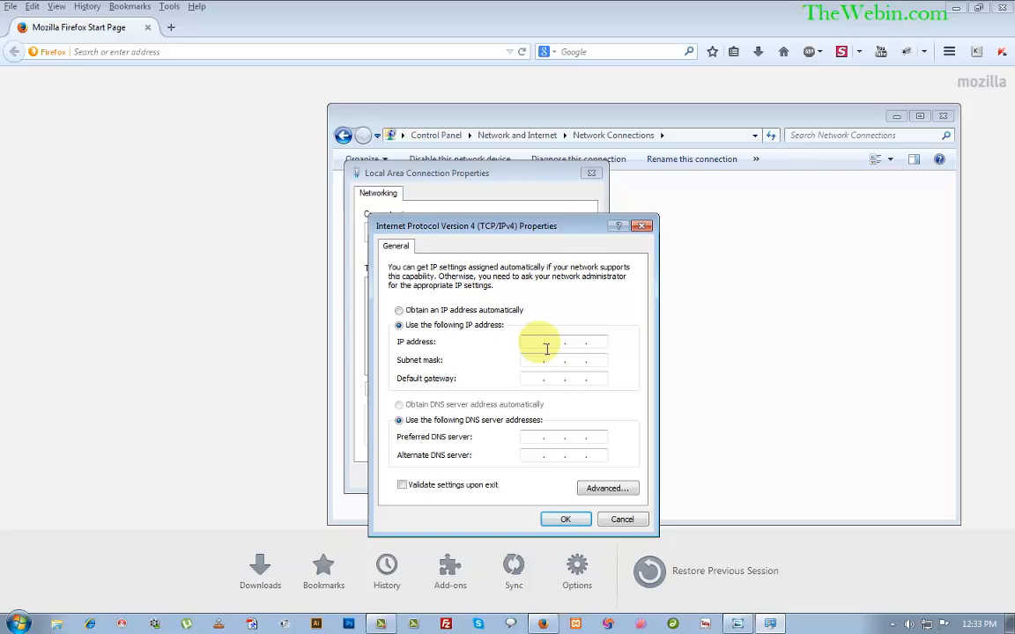
text(192 . 168 . 1 .)
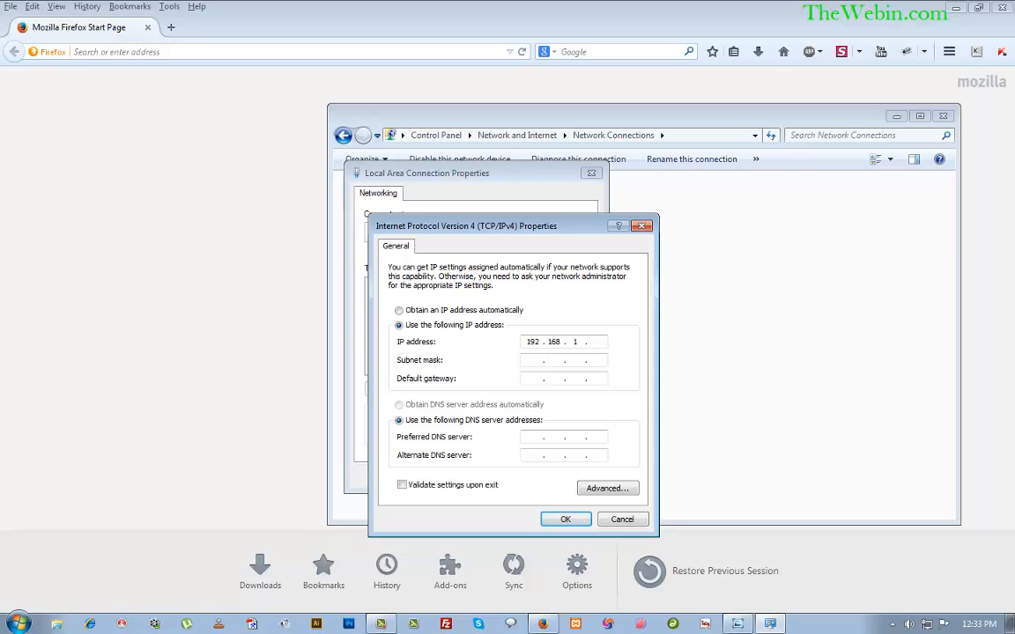
text(10)
click(537, 368)
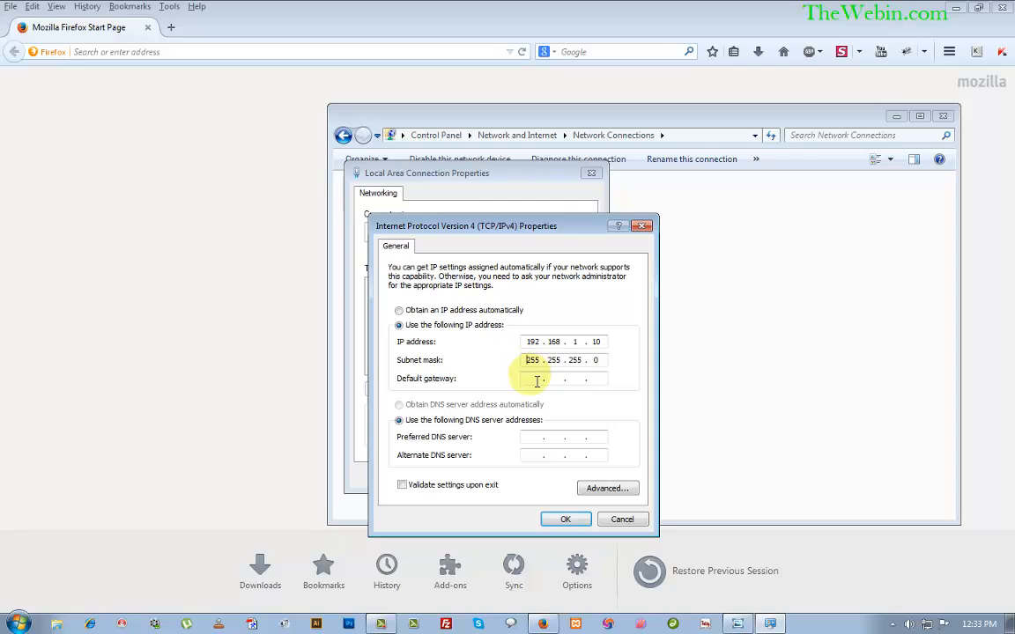
text(19)
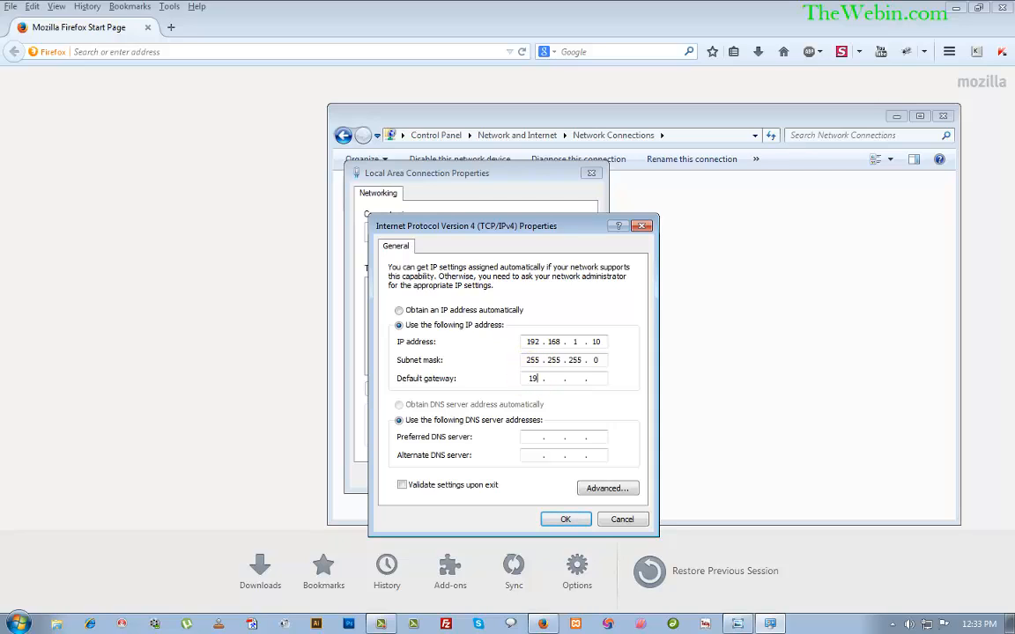
text(2.168.1.1)
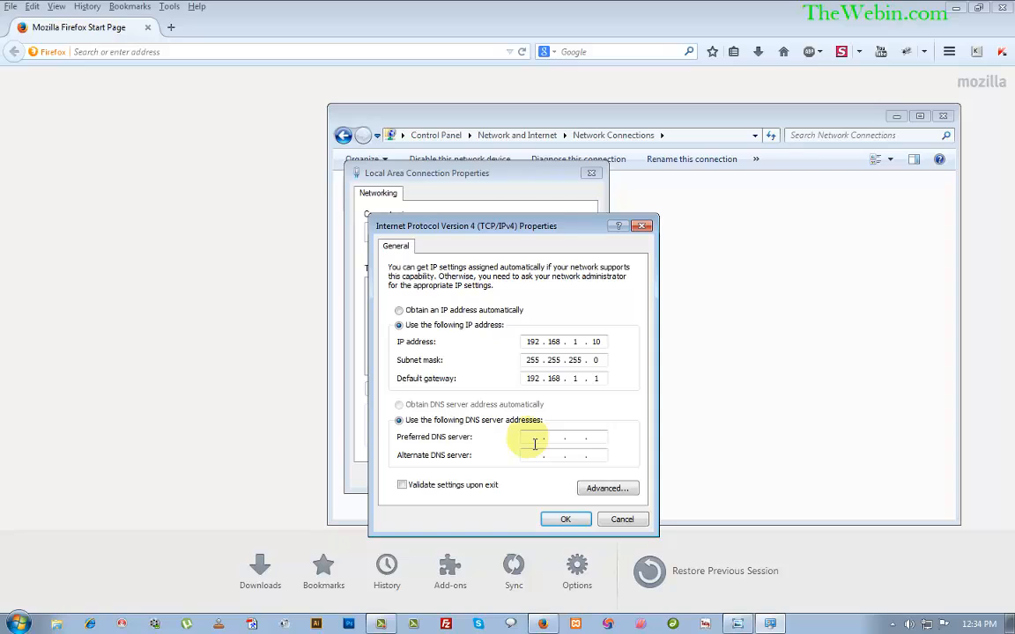
Set DNS servers 218.248.255.143 and 218.248.255.212, then apply and close the properties.
text(218 . )
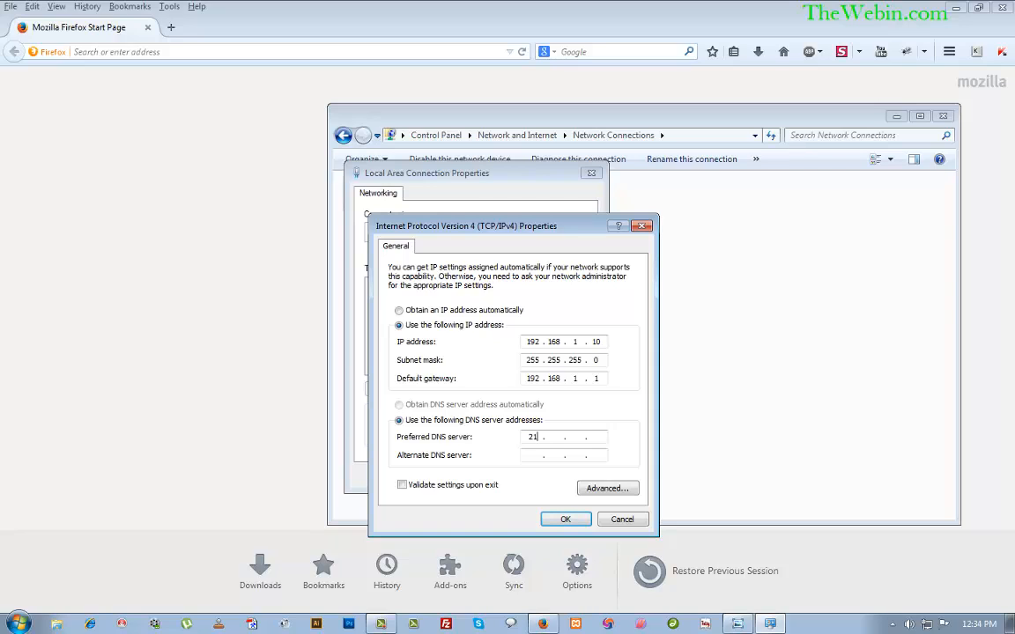
text(248 . 255 . 143)
click(534, 455)
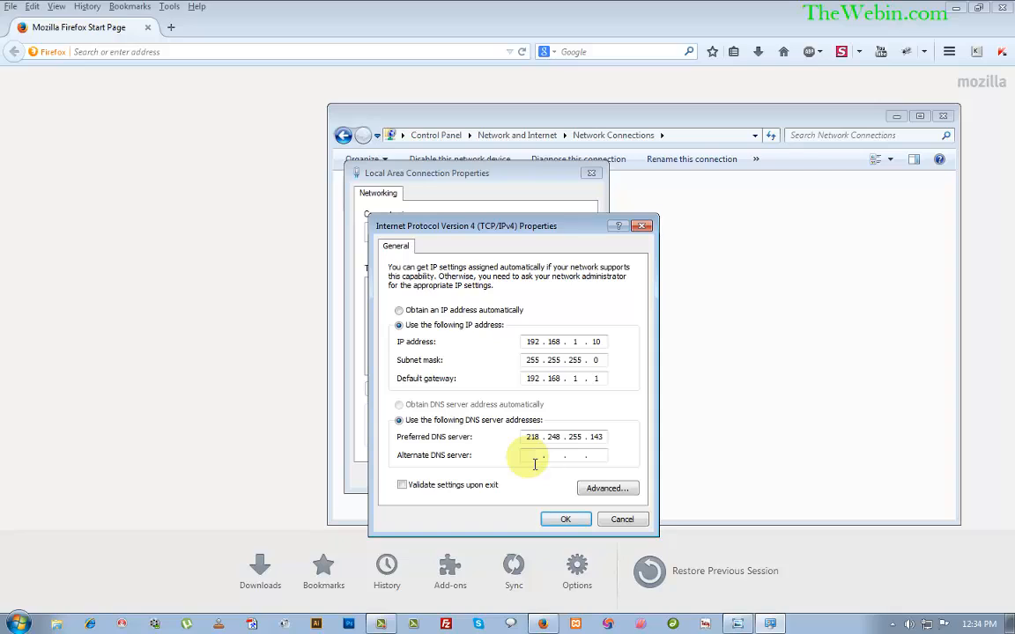
text(218.)
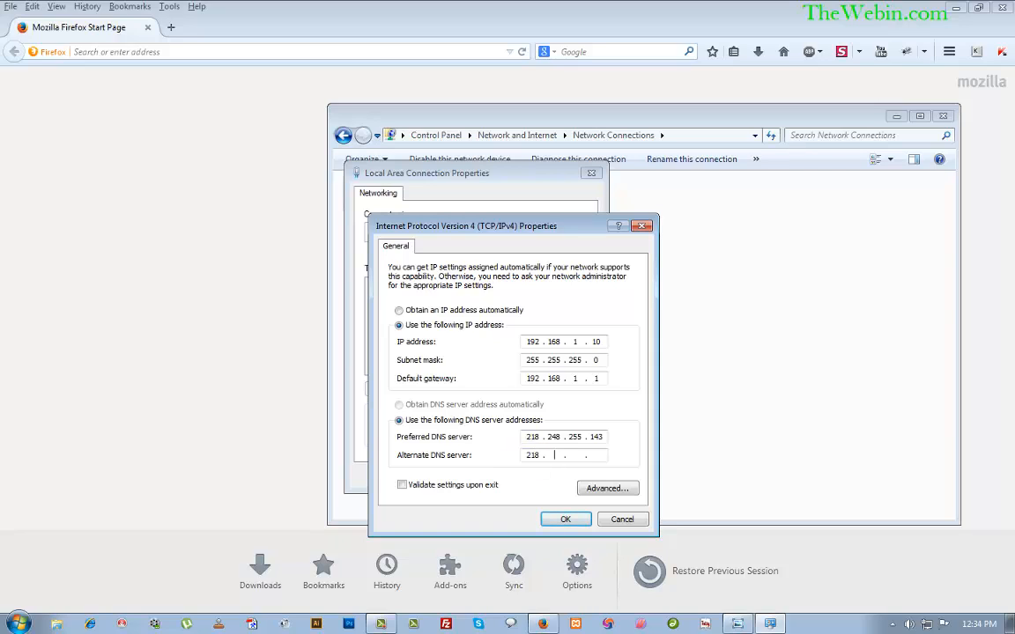
text(248.255.212)
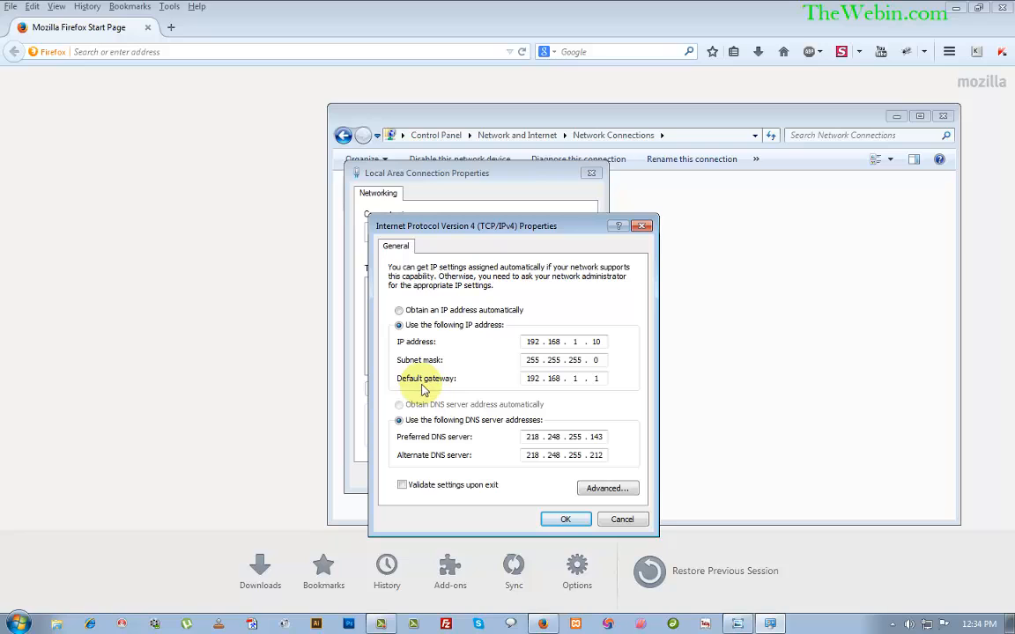
click(564, 520)
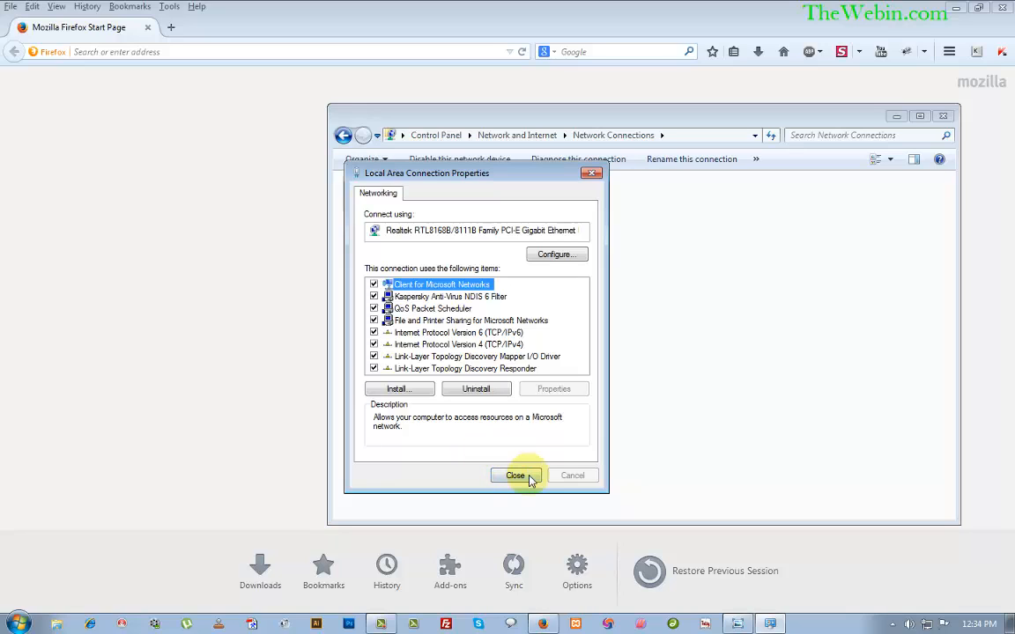
click(517, 476)
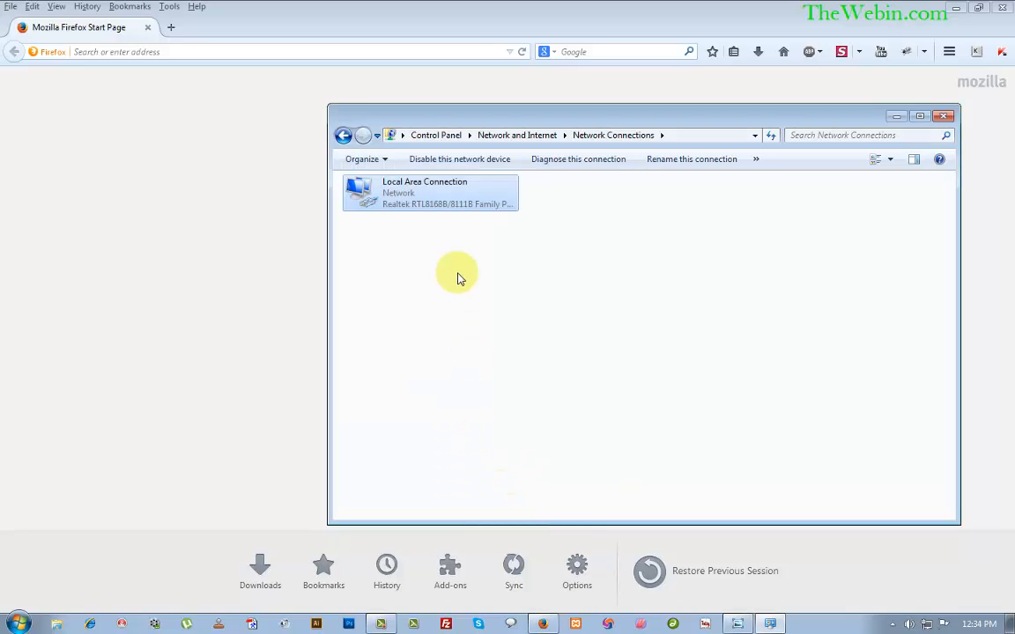
Browse to 192.168.1.1 in Firefox and log in with the router's username and password.
click(279, 56)
text(192)
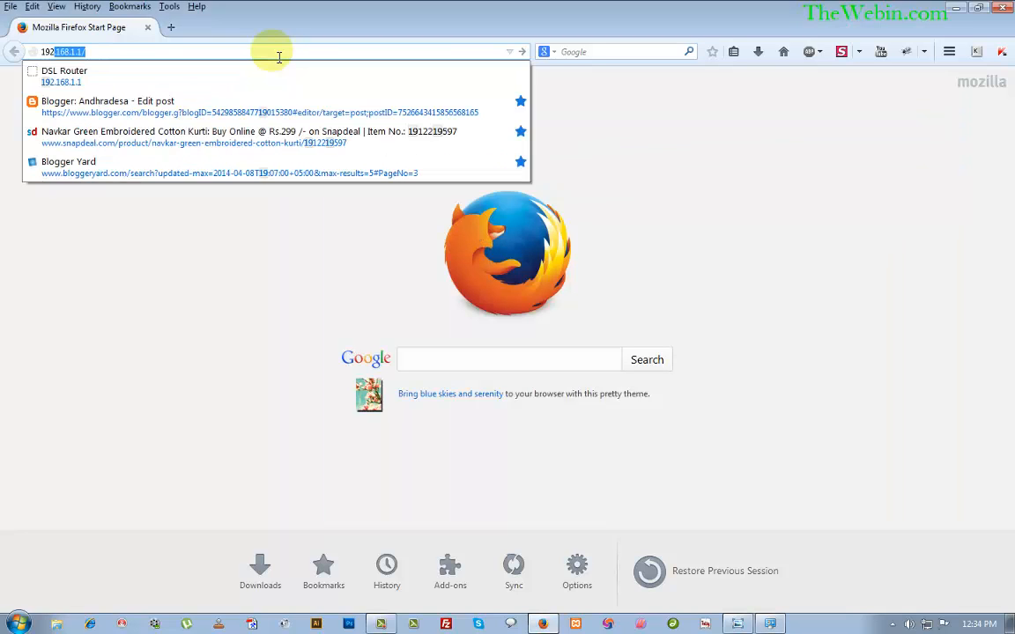
text(.168.1)
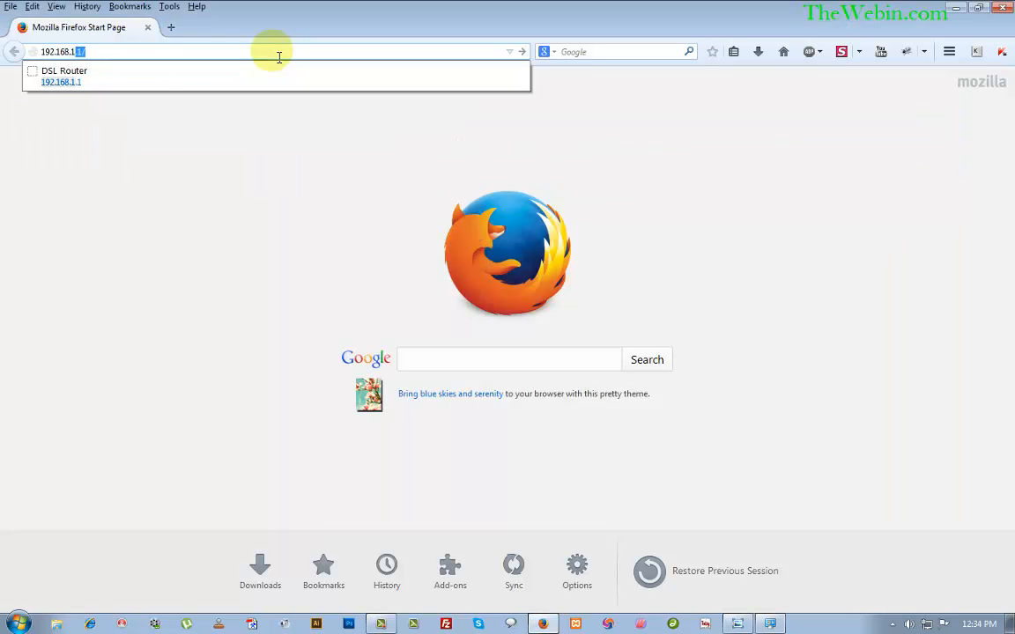
key(Return)
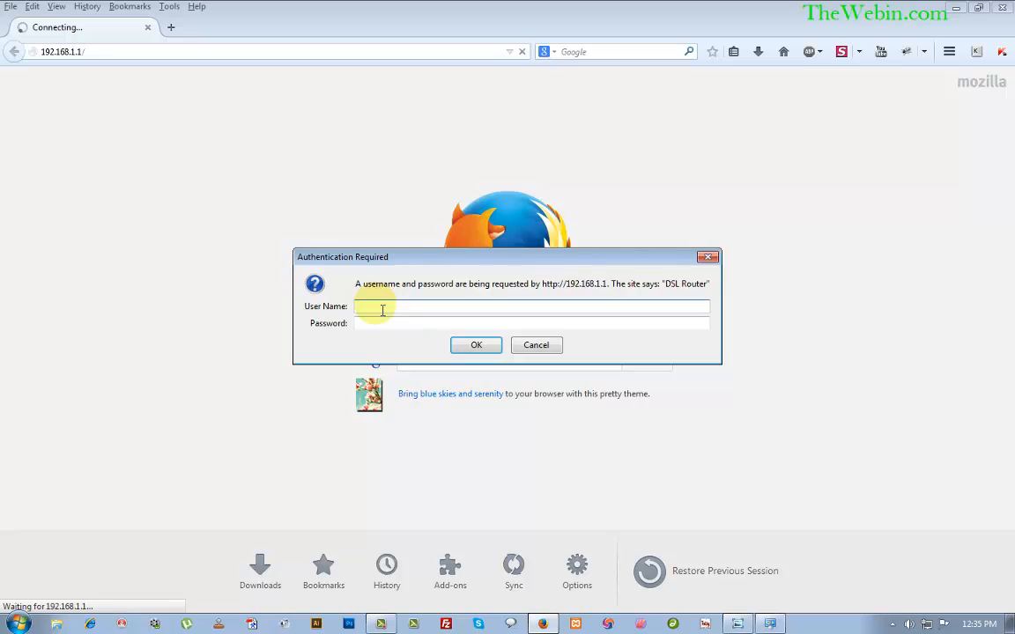
text(admin)
click(390, 328)
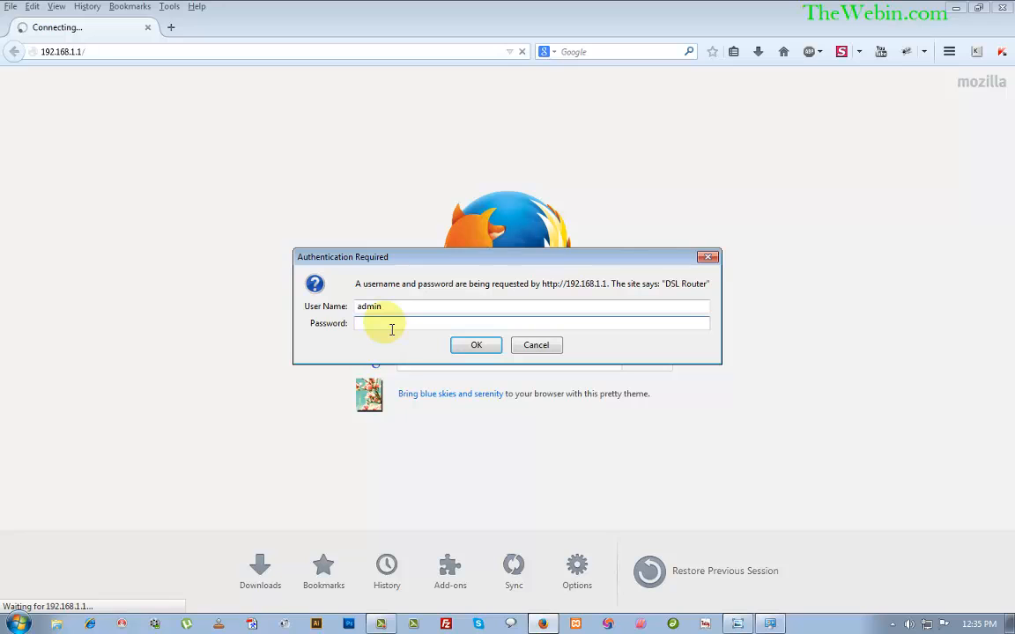
text(admin)
click(471, 345)
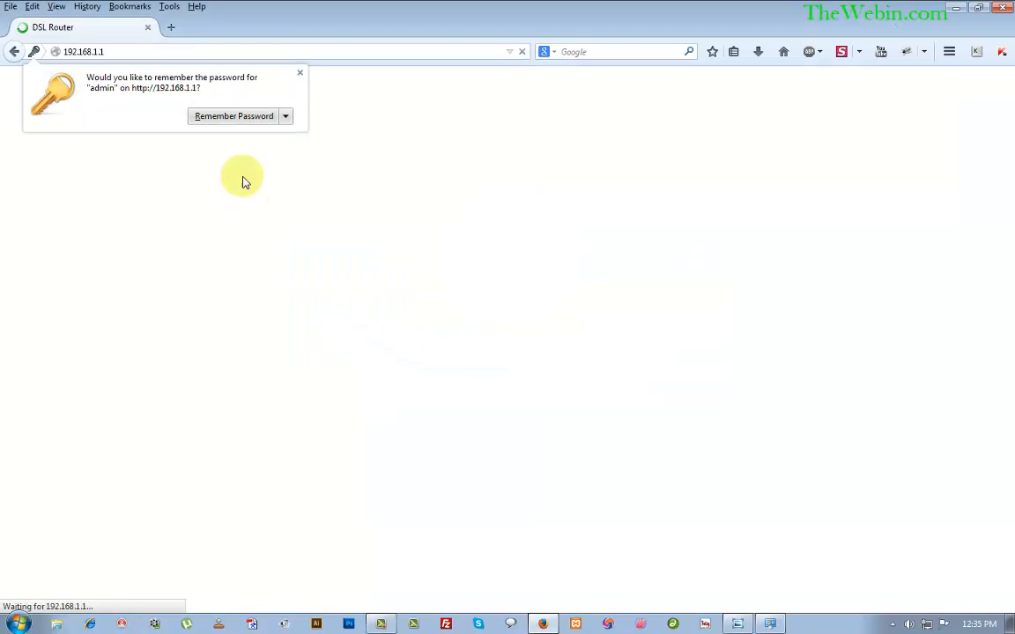
Dismiss the save-password offer and edit the 0/0/35 pppoe_0_0_35_1 WAN connection under Advanced Setup.
click(300, 74)
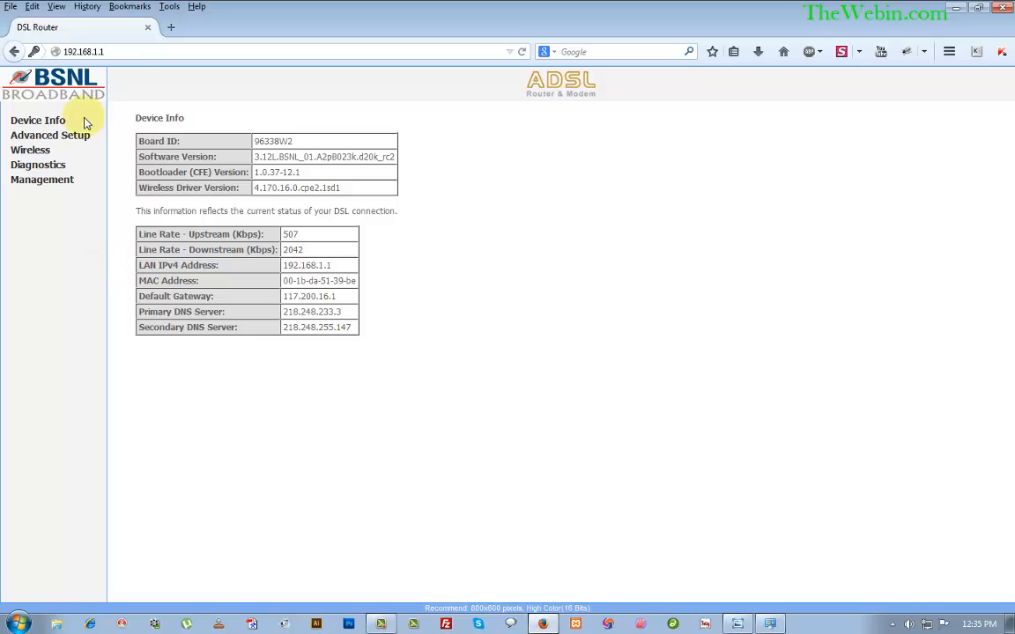
click(55, 138)
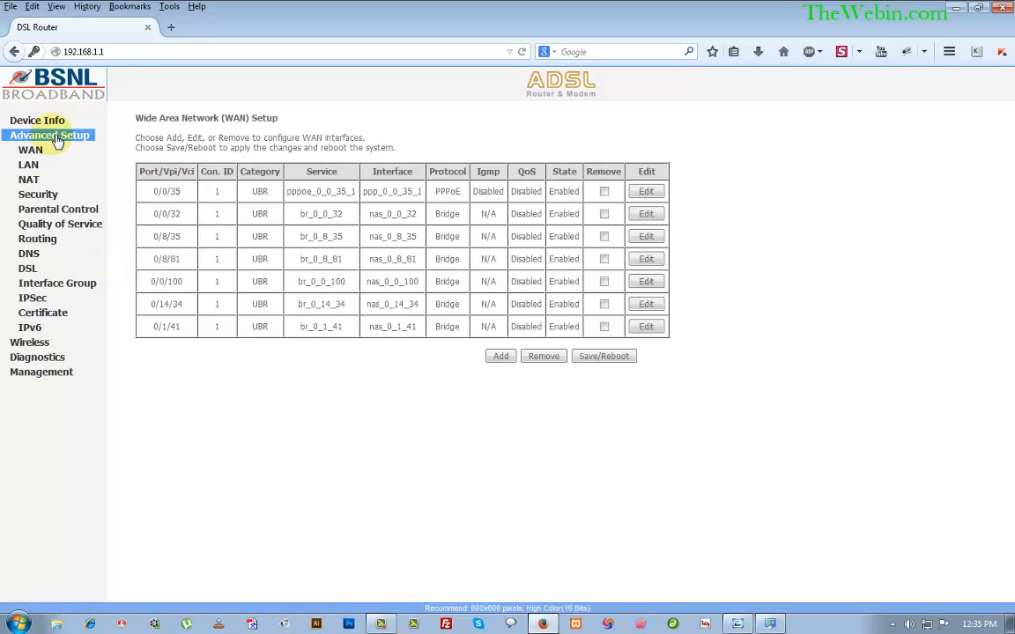
double_click(300, 194)
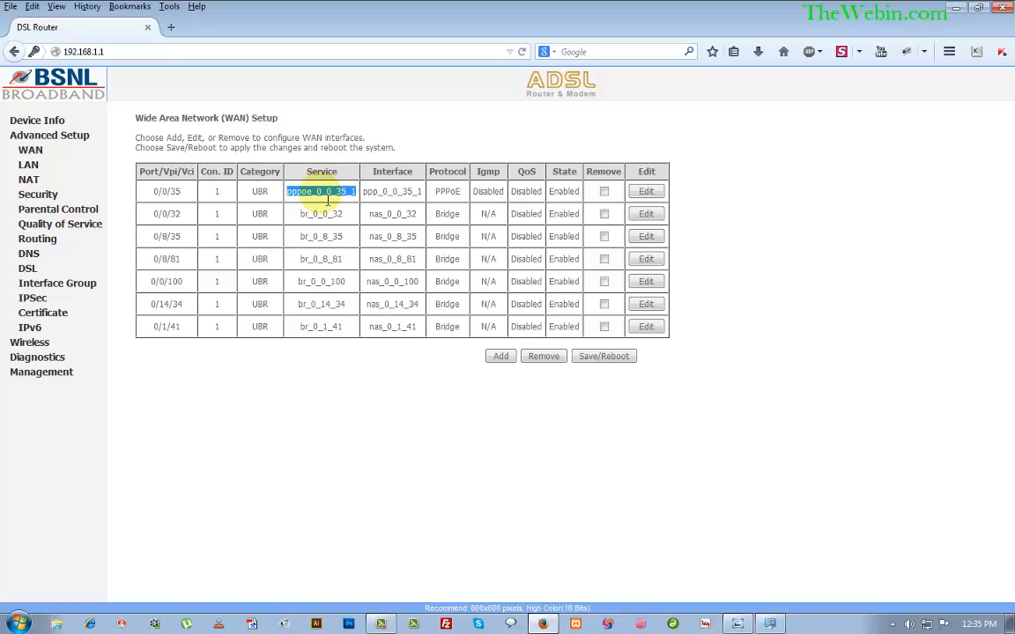
click(656, 192)
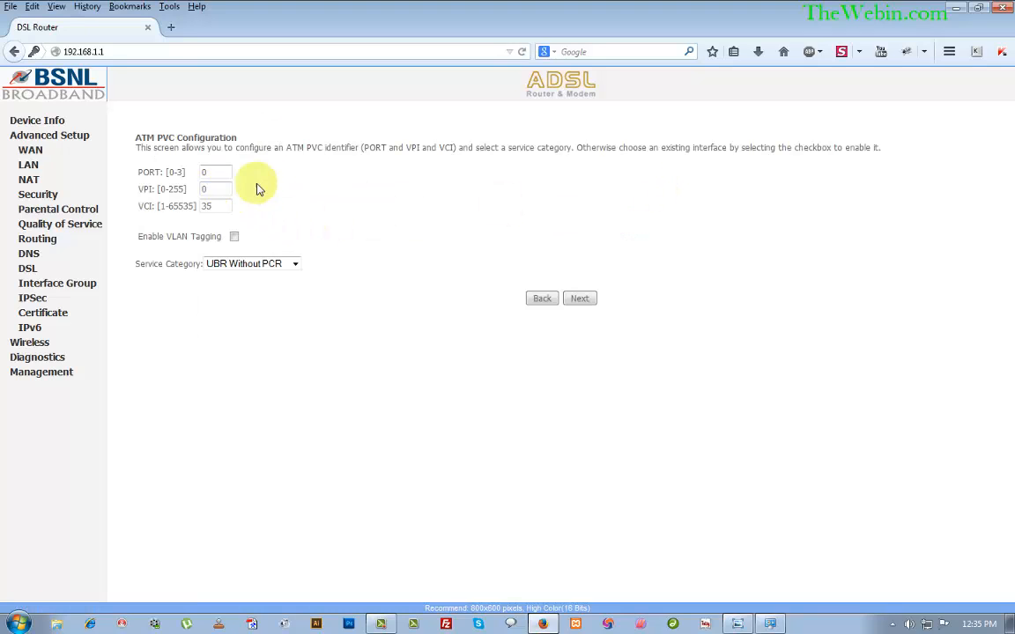
Pass the ATM PVC page, keep PPP over Ethernet (PPPoE) rather than Bridging, and continue.
click(581, 300)
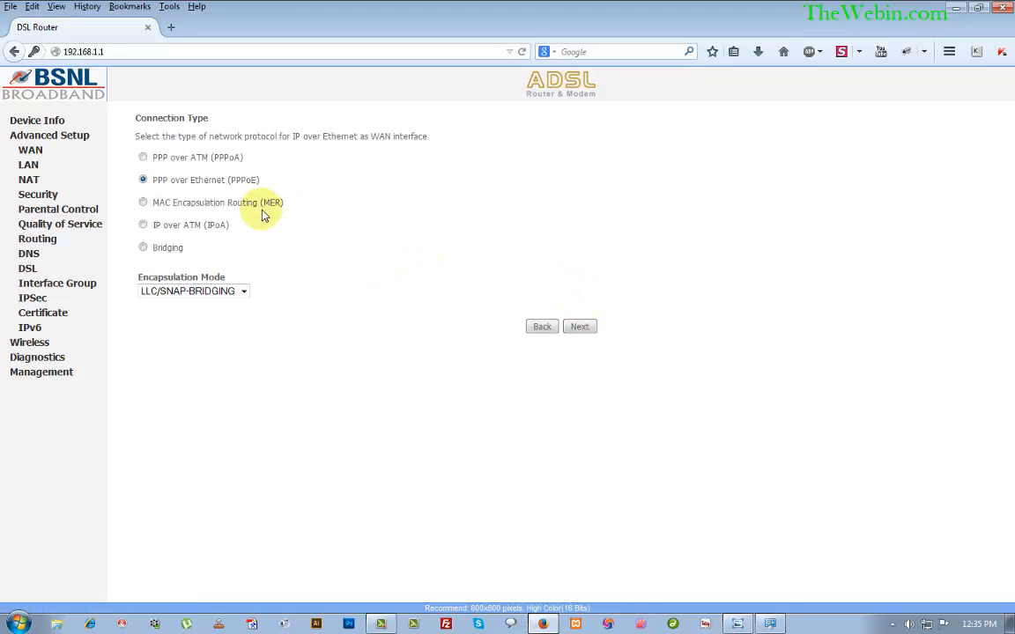
click(145, 249)
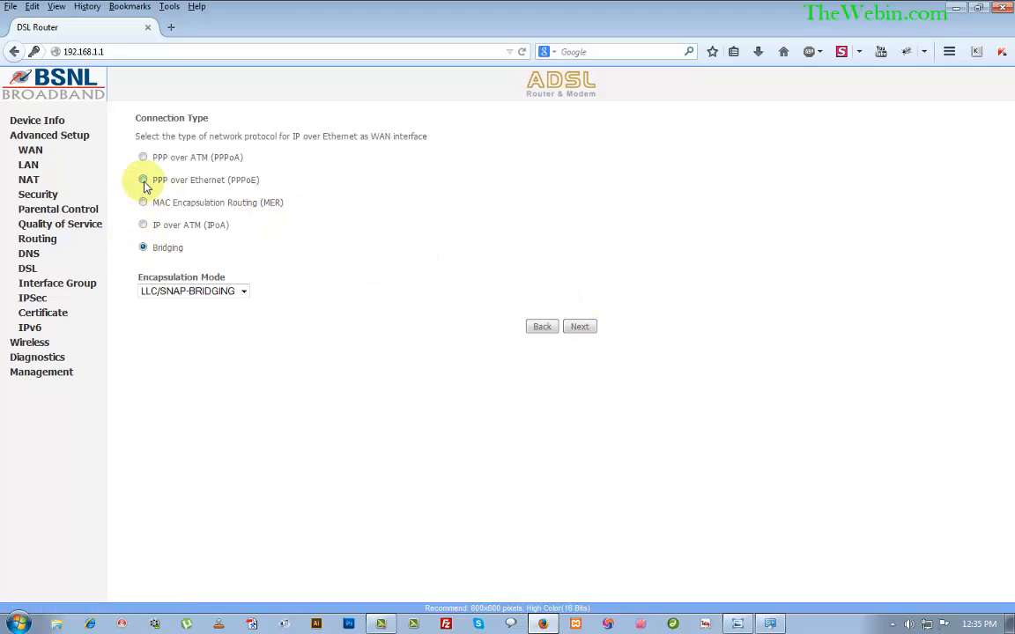
click(144, 180)
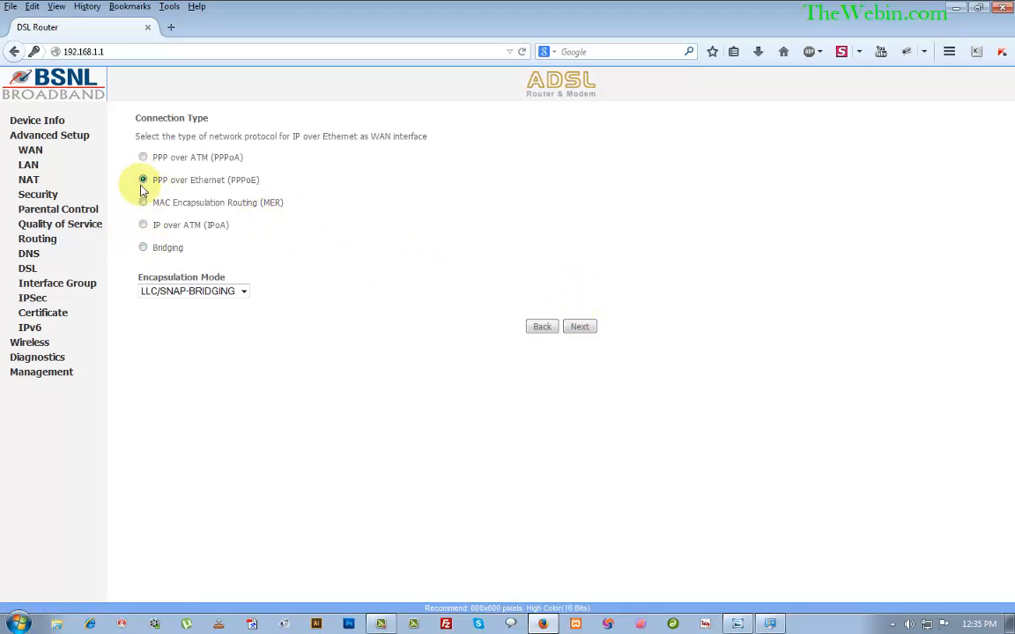
double_click(168, 250)
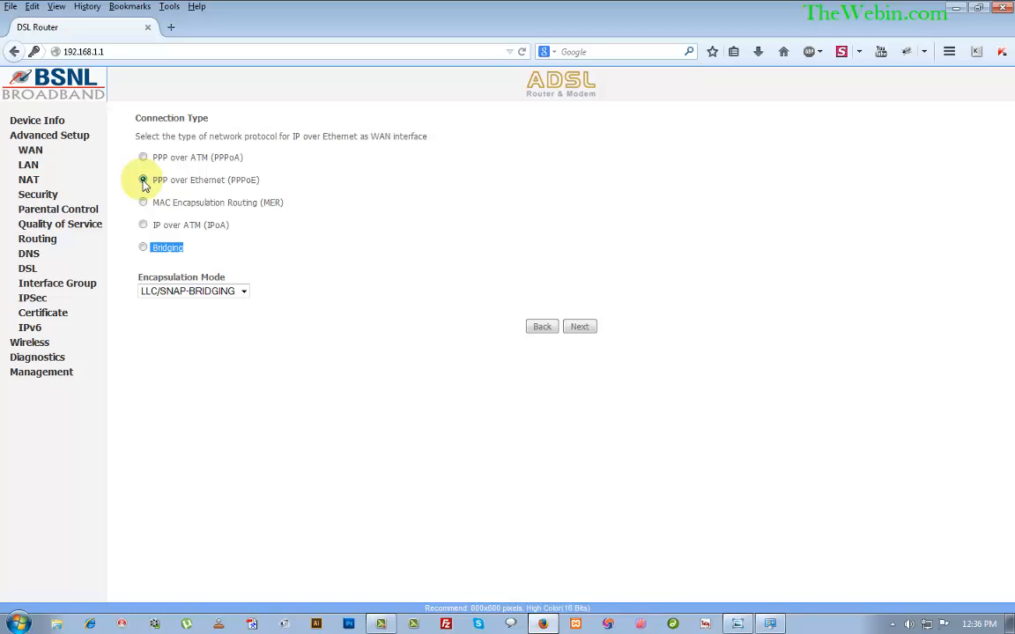
click(182, 191)
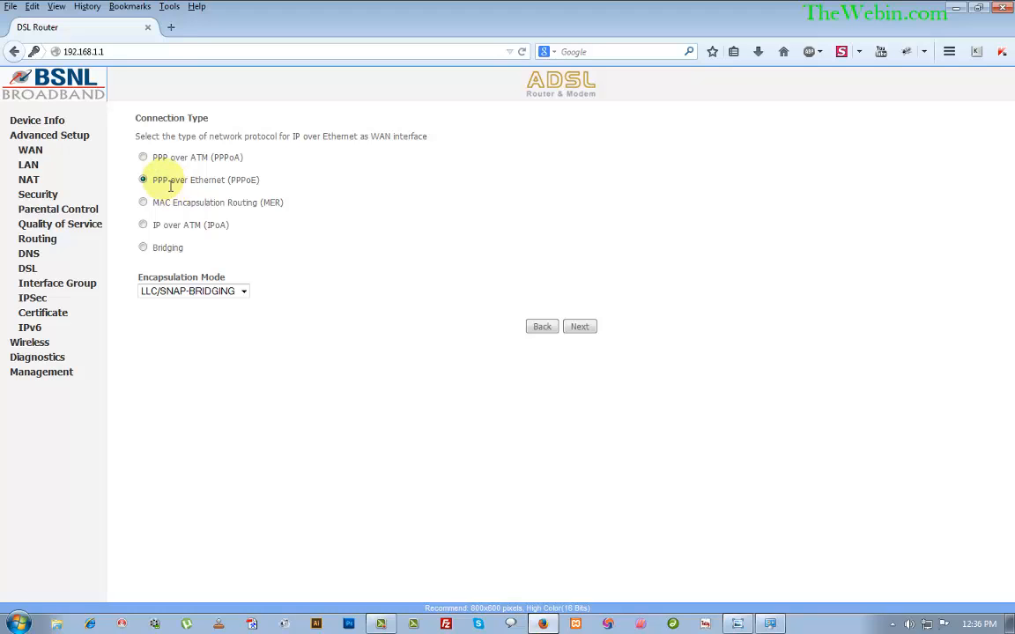
click(580, 328)
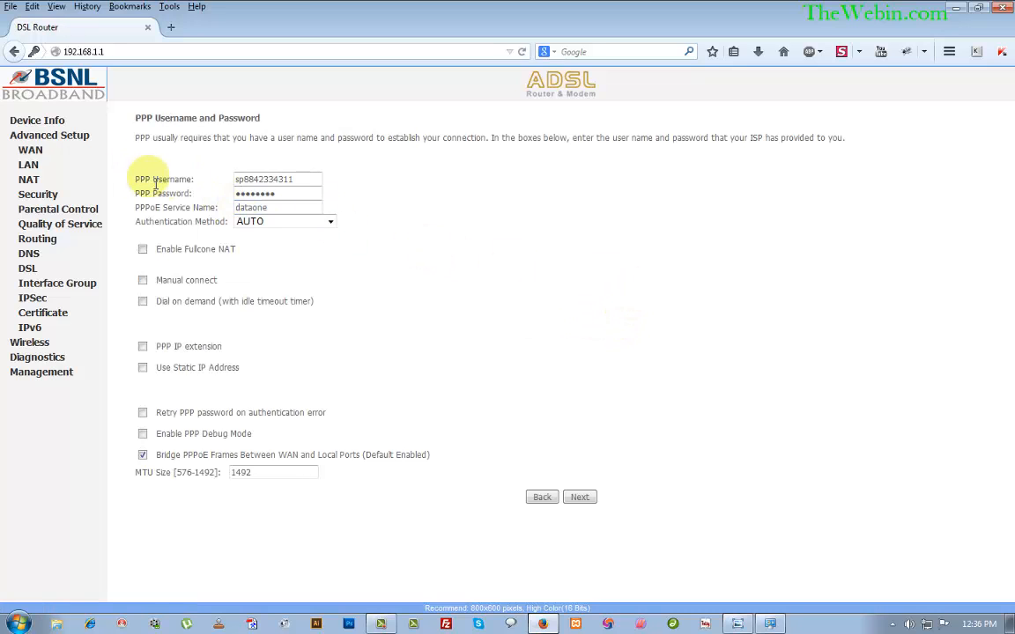
Verify the PPP username and password fields, leave authentication on AUTO, and proceed.
drag(150, 181, 206, 180)
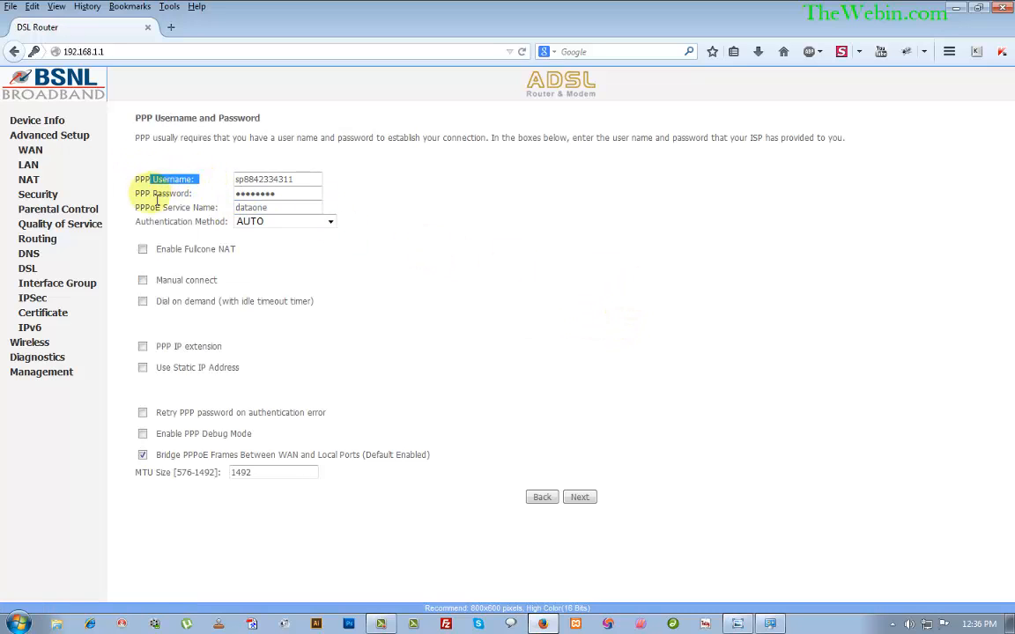
drag(135, 194, 207, 195)
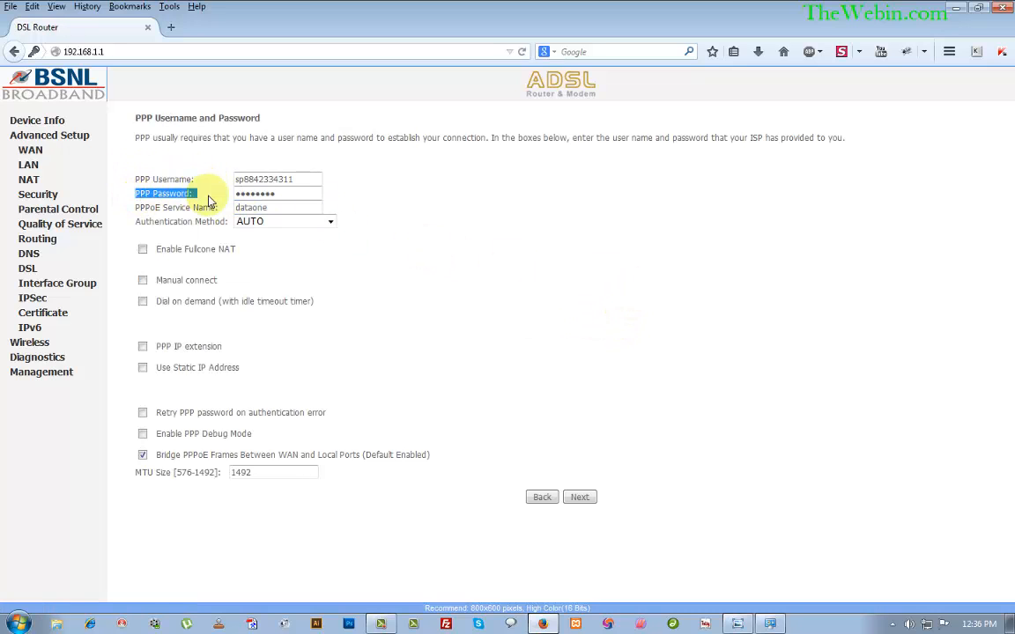
click(312, 196)
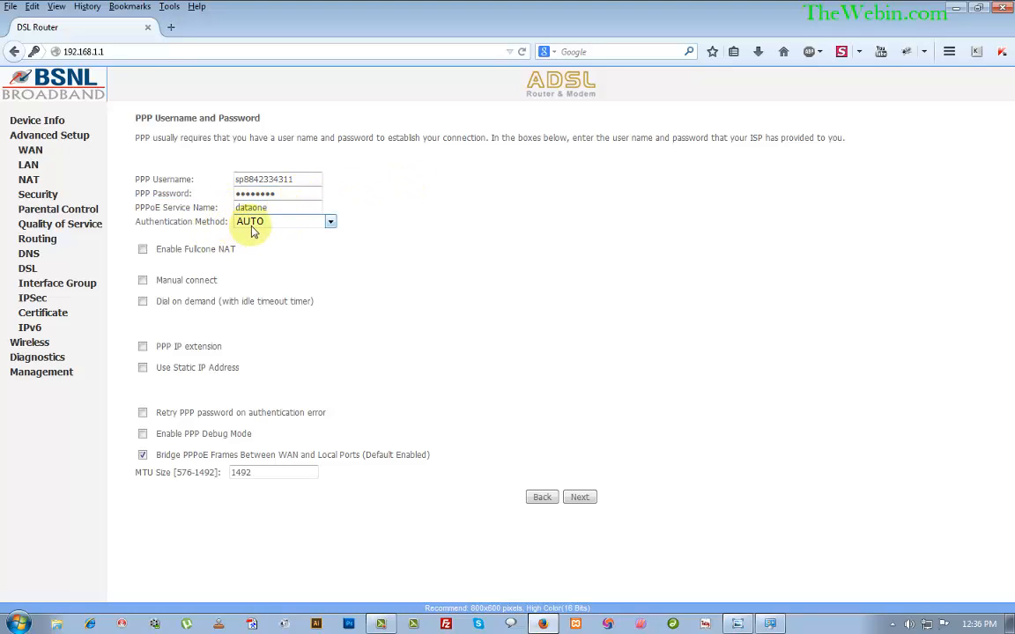
click(330, 222)
click(330, 222)
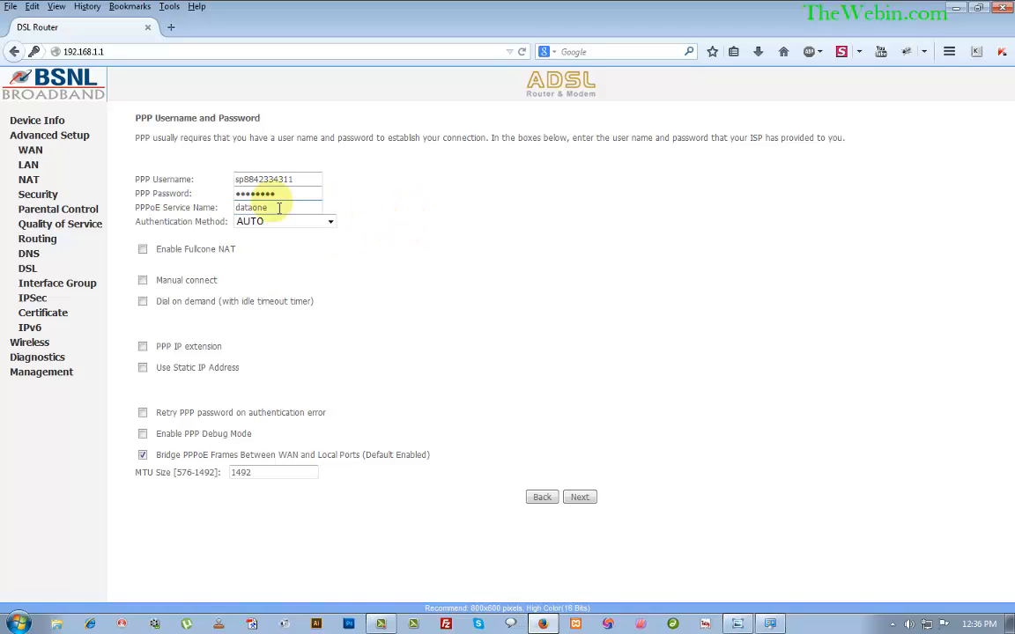
drag(290, 180, 211, 185)
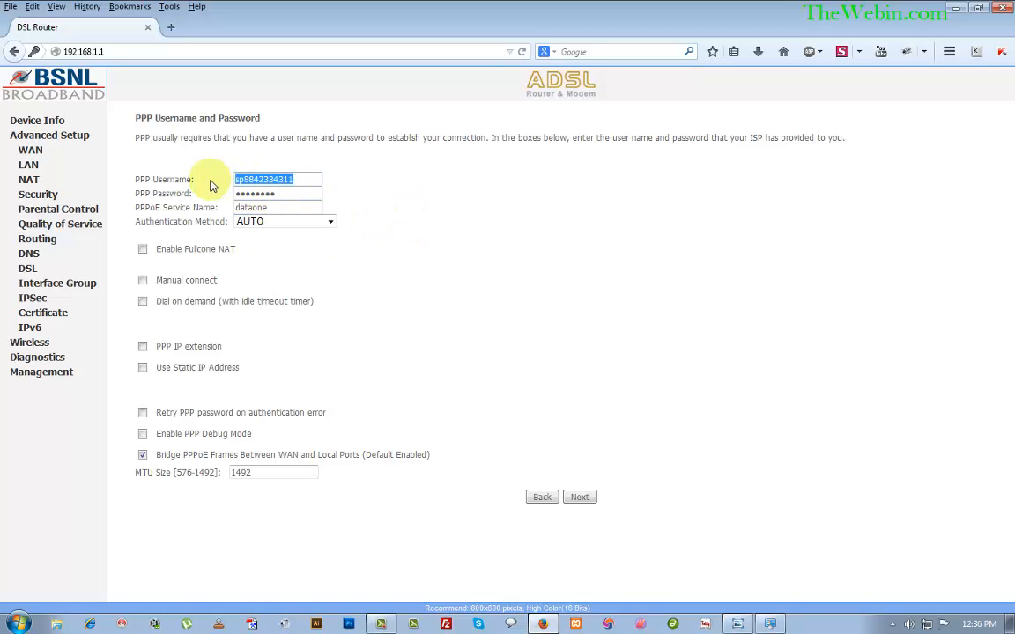
click(438, 219)
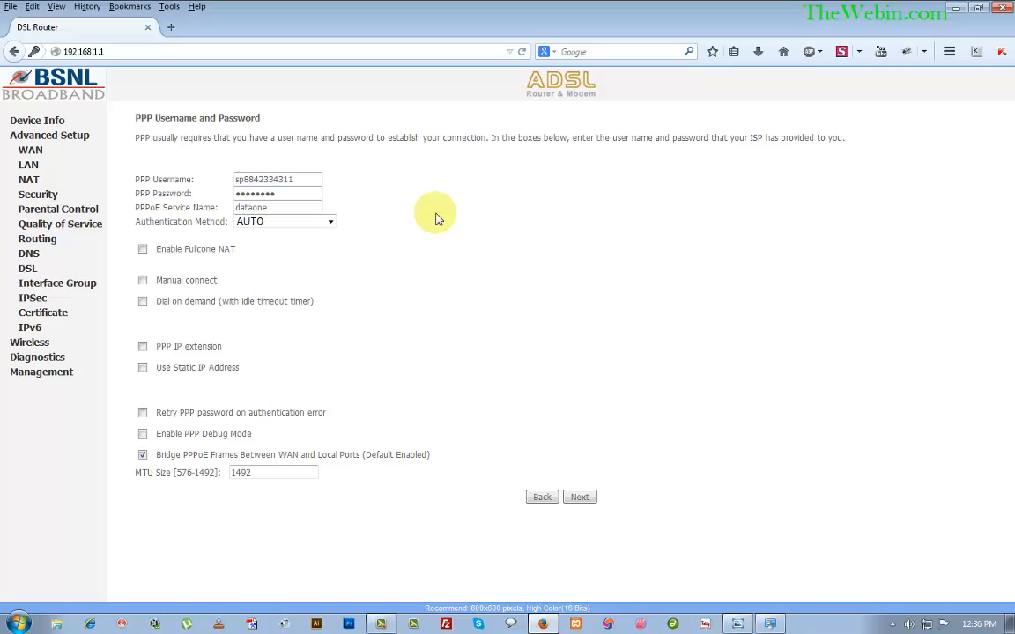
click(312, 183)
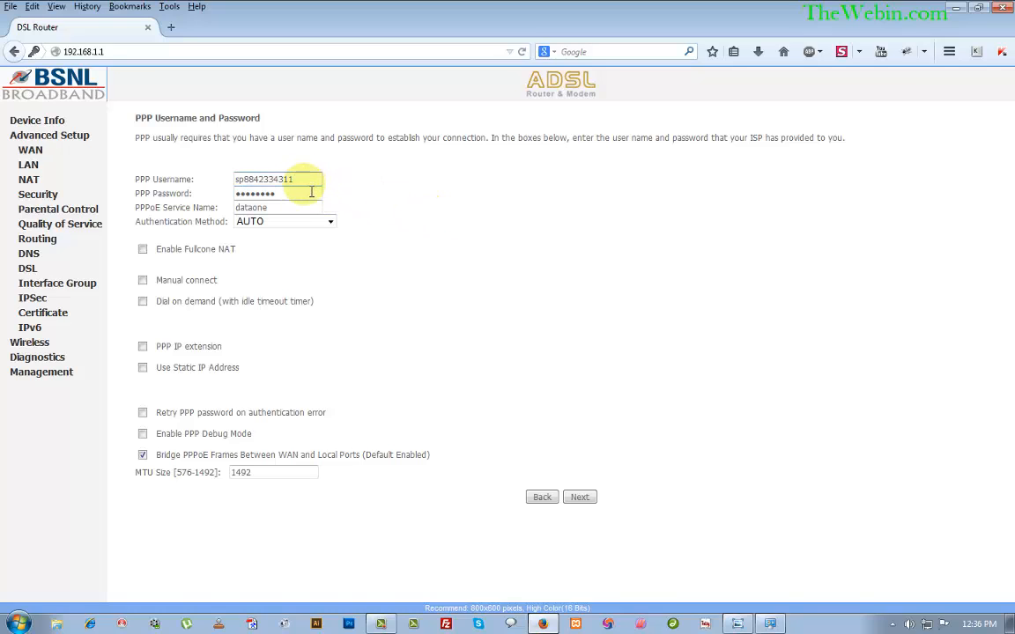
click(310, 191)
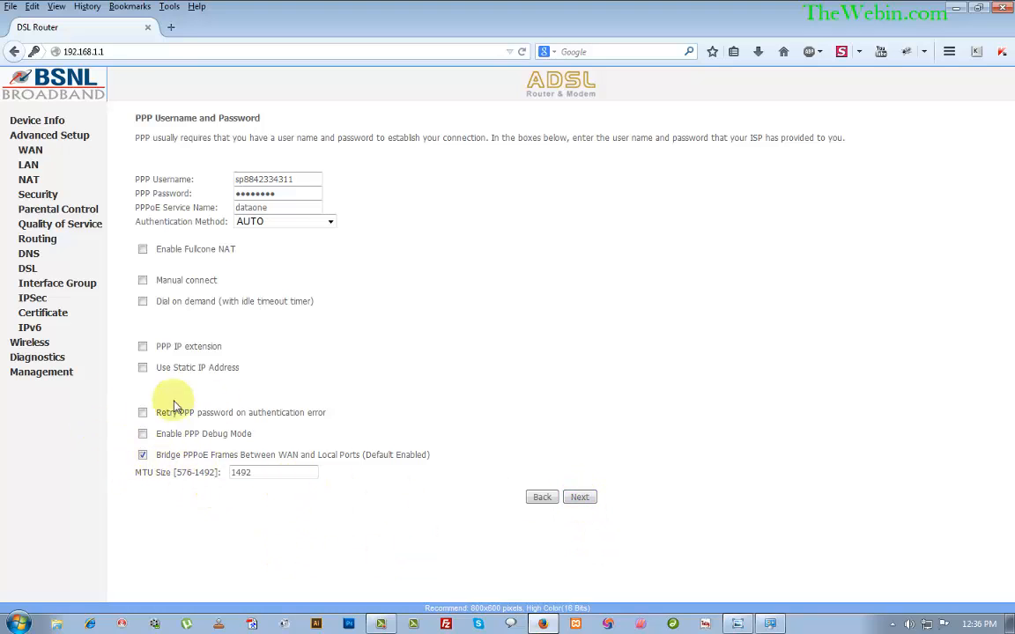
click(579, 498)
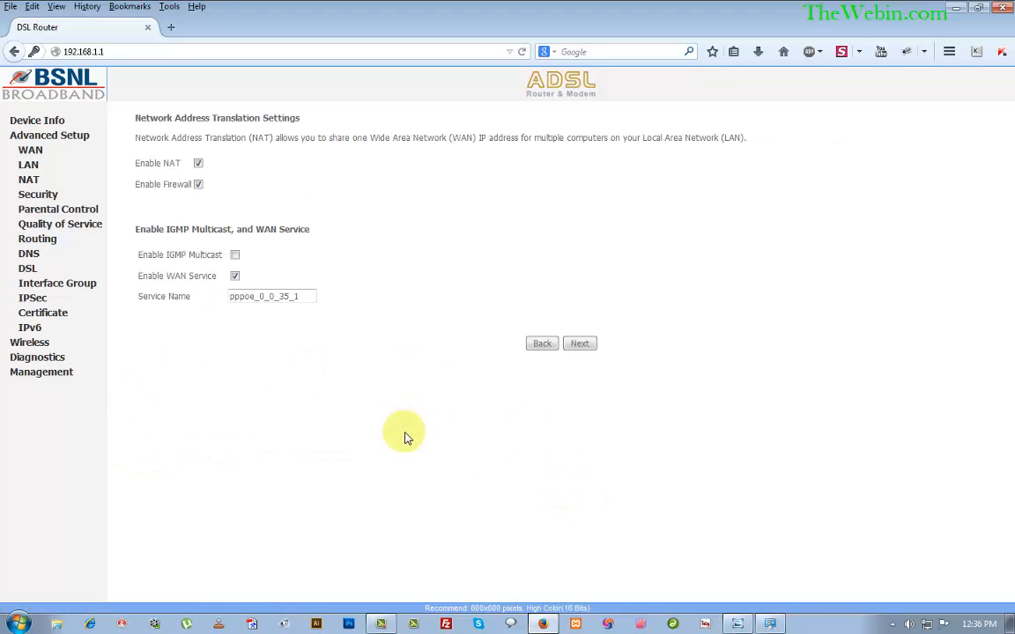
Leave NAT, Firewall and WAN Service enabled and save the PPPoE connection from the summary.
mouse_move(155, 170)
mouse_down()
mouse_move(171, 170)
mouse_move(162, 186)
mouse_up()
drag(164, 278, 188, 278)
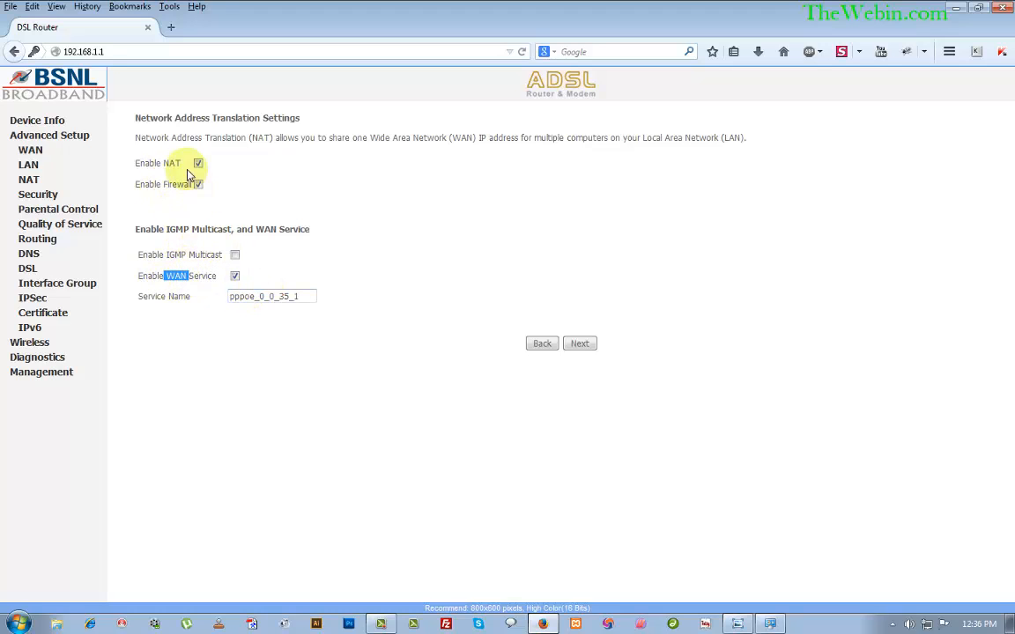
click(493, 324)
click(578, 344)
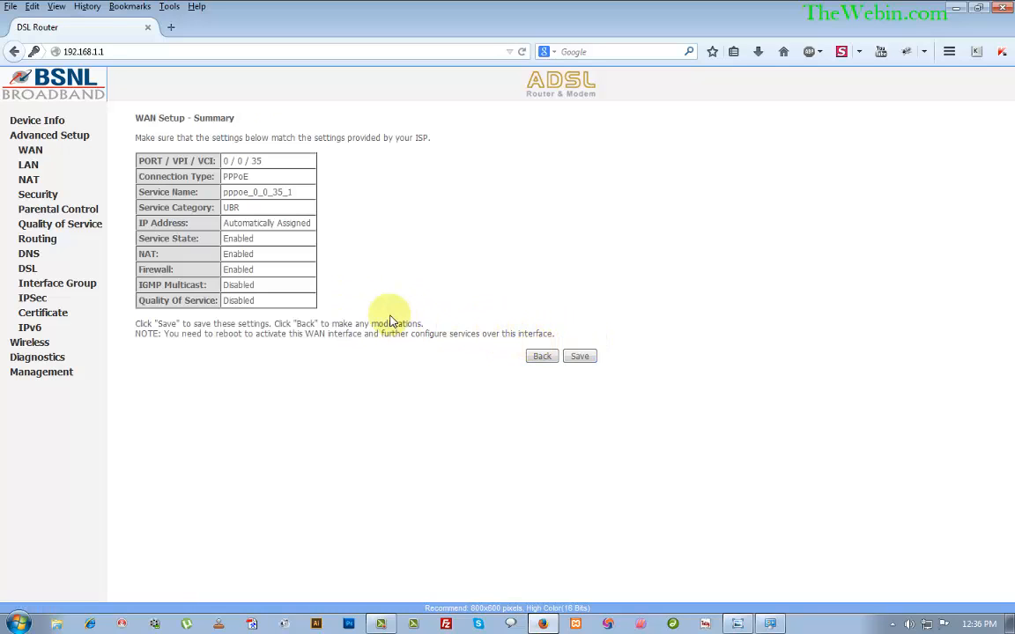
click(578, 357)
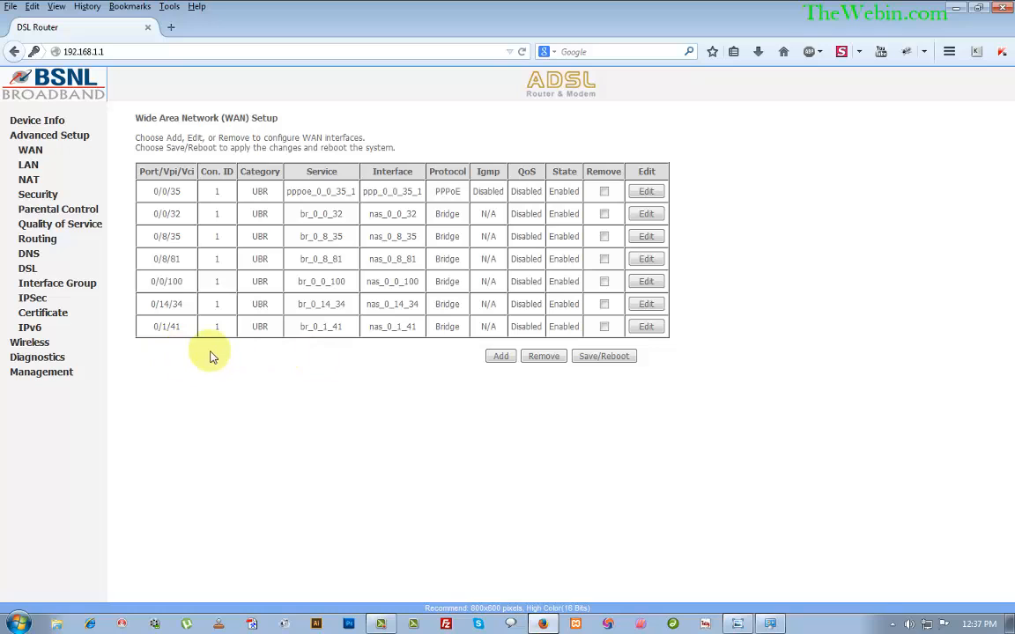
click(45, 344)
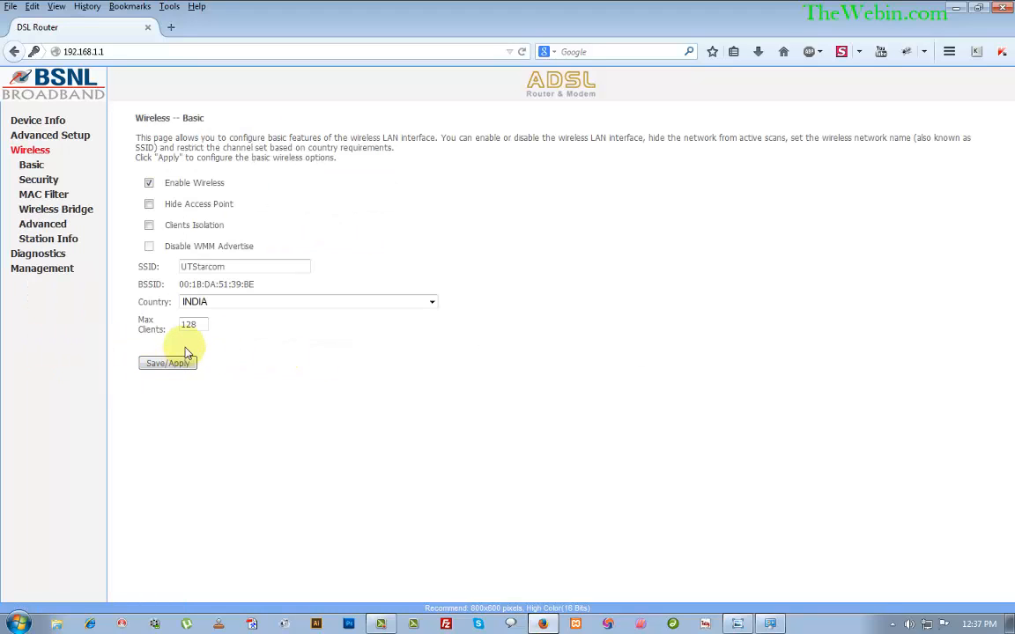
Move from Wireless Basic (SSID UTStarcom) to the Wireless Security page.
click(66, 184)
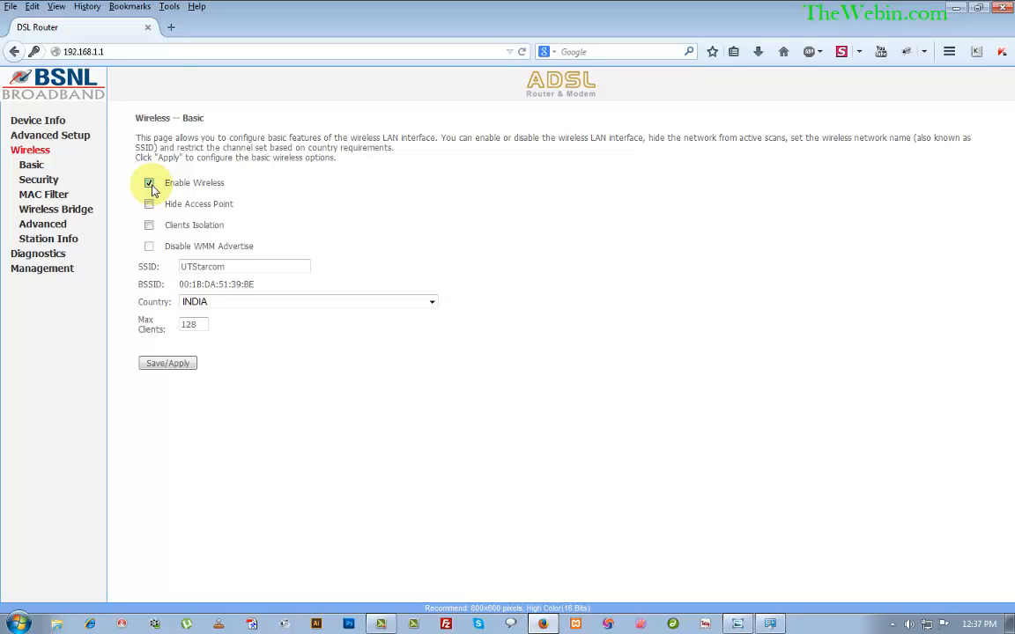
click(53, 181)
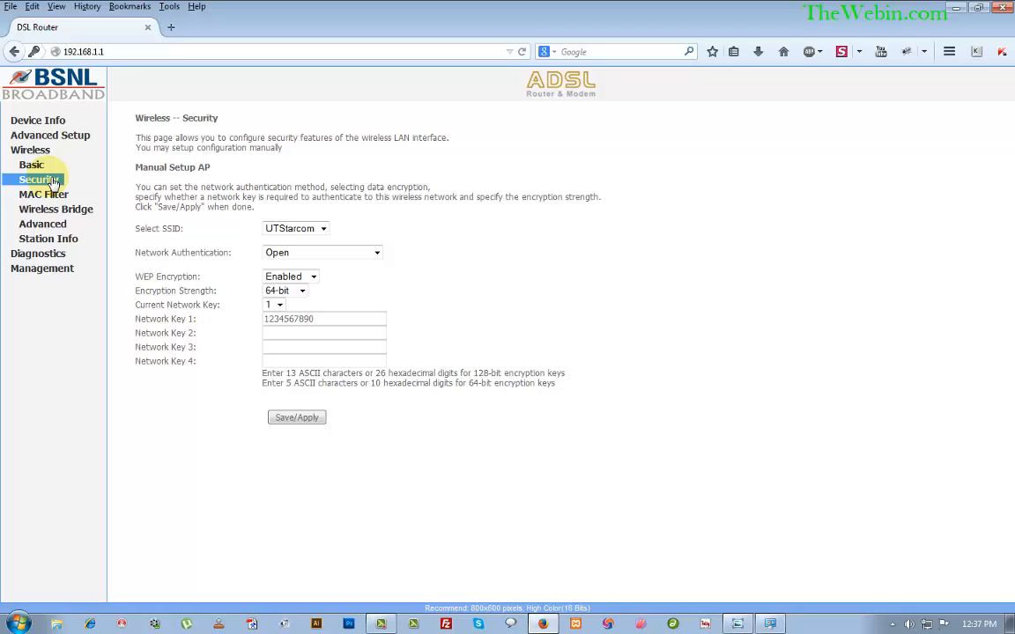
click(322, 229)
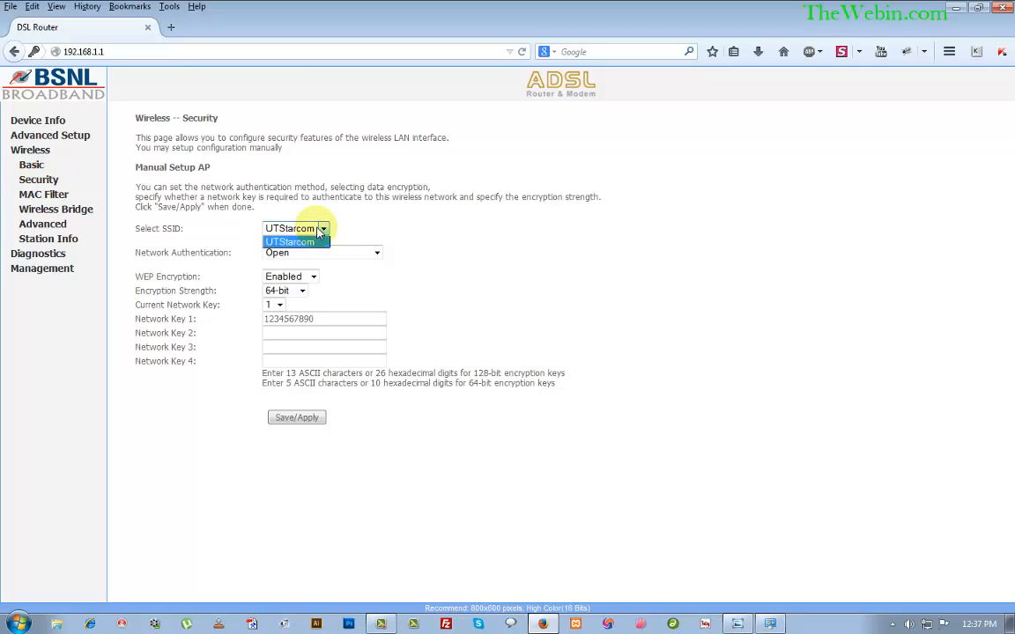
click(323, 230)
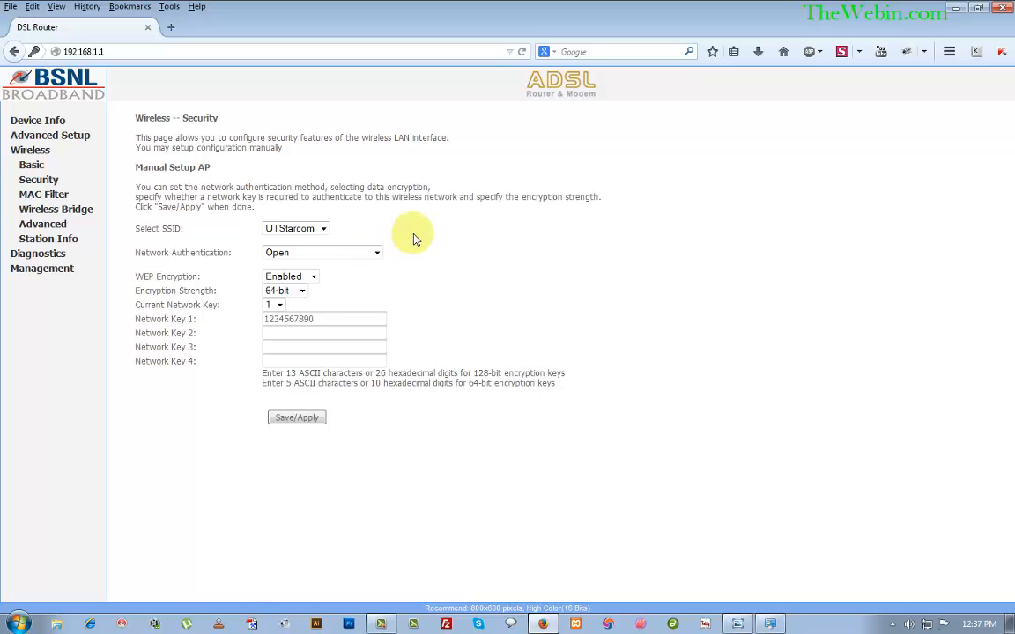
click(378, 254)
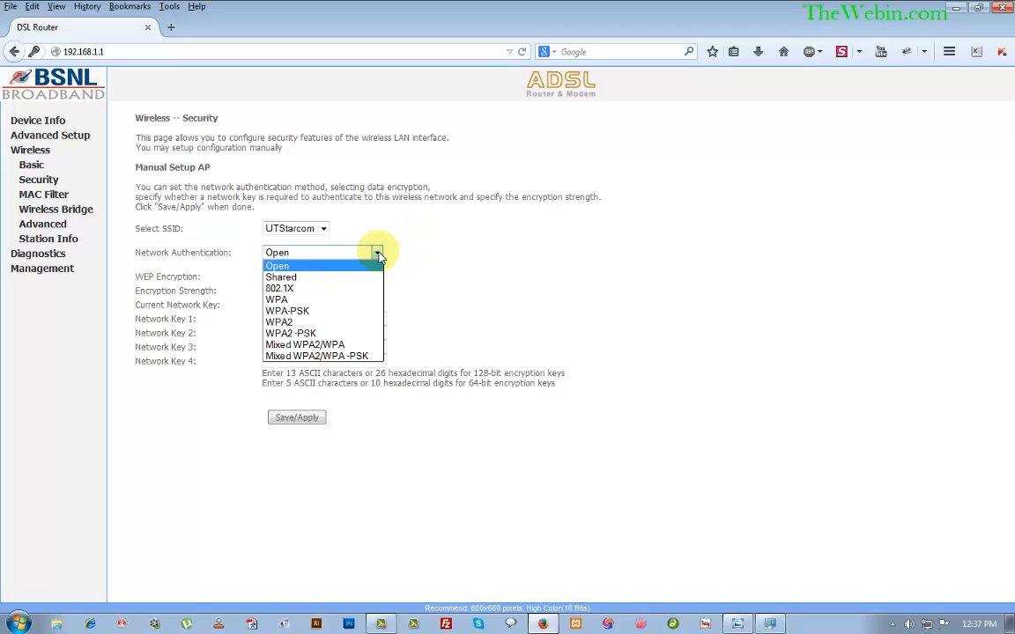
click(343, 265)
click(313, 278)
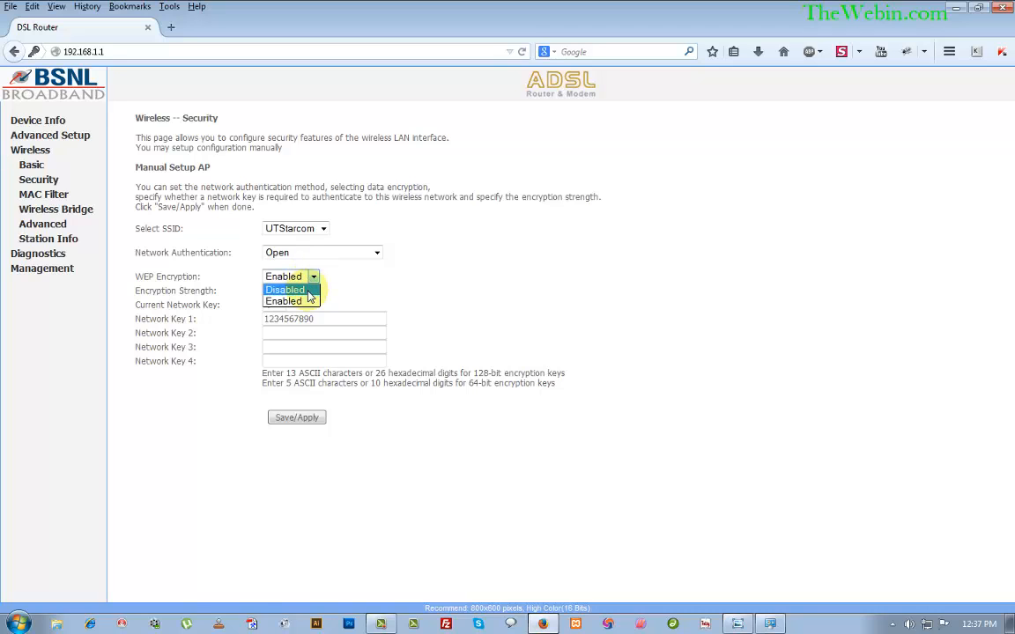
click(299, 290)
click(313, 277)
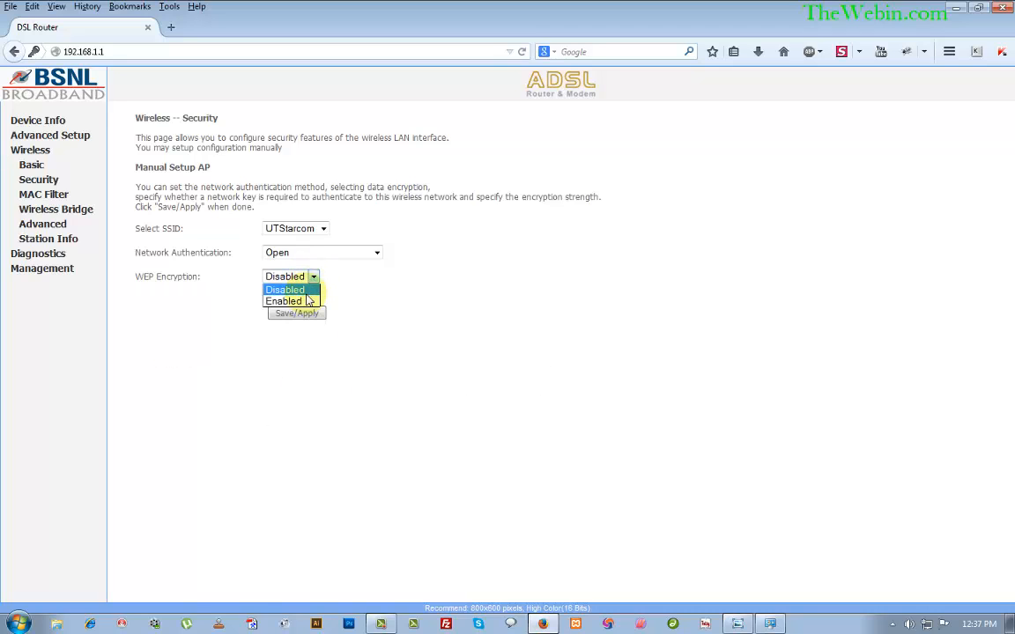
click(339, 290)
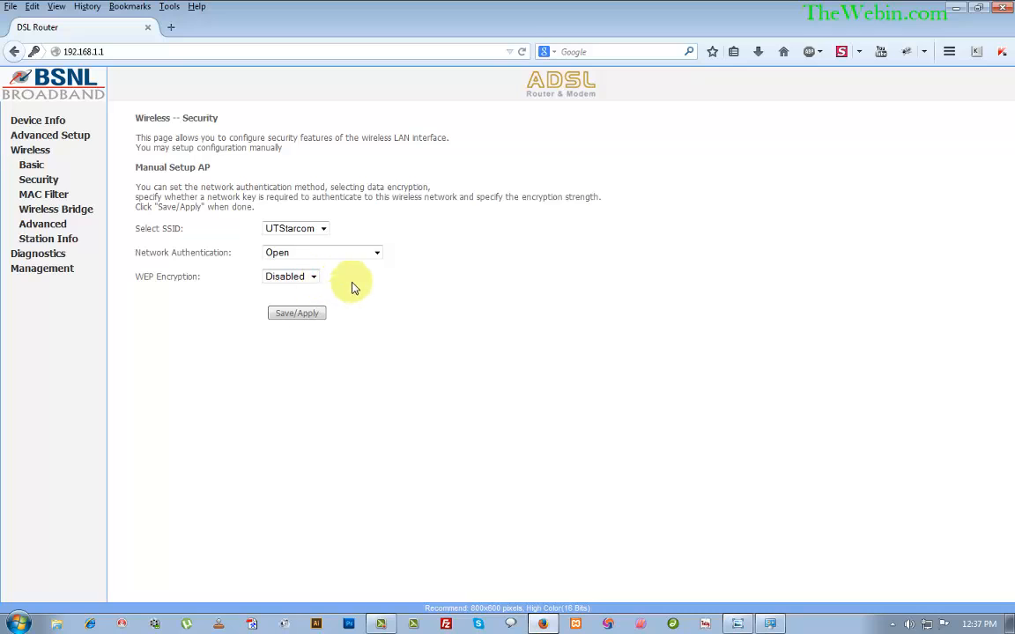
click(312, 278)
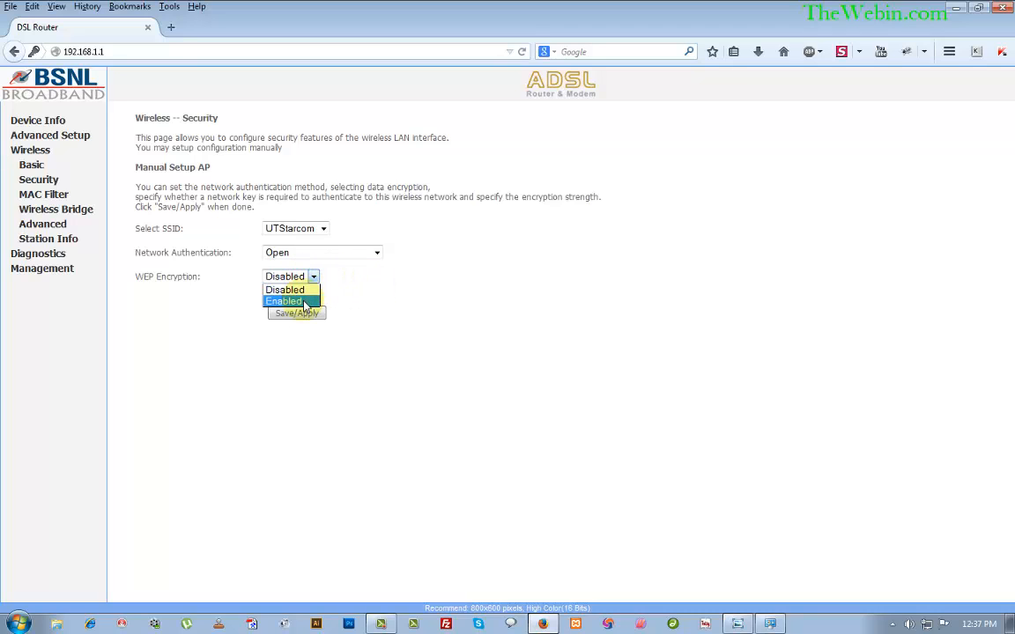
click(305, 303)
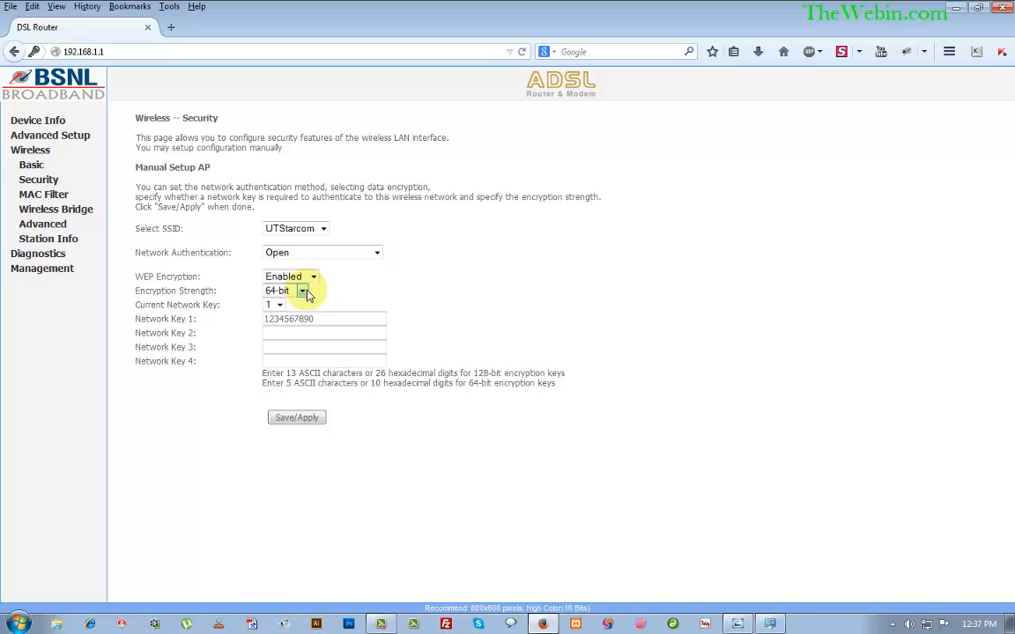
Keep 64-bit WEP with the existing Network Key 1, then Save/Apply the wireless security.
click(304, 294)
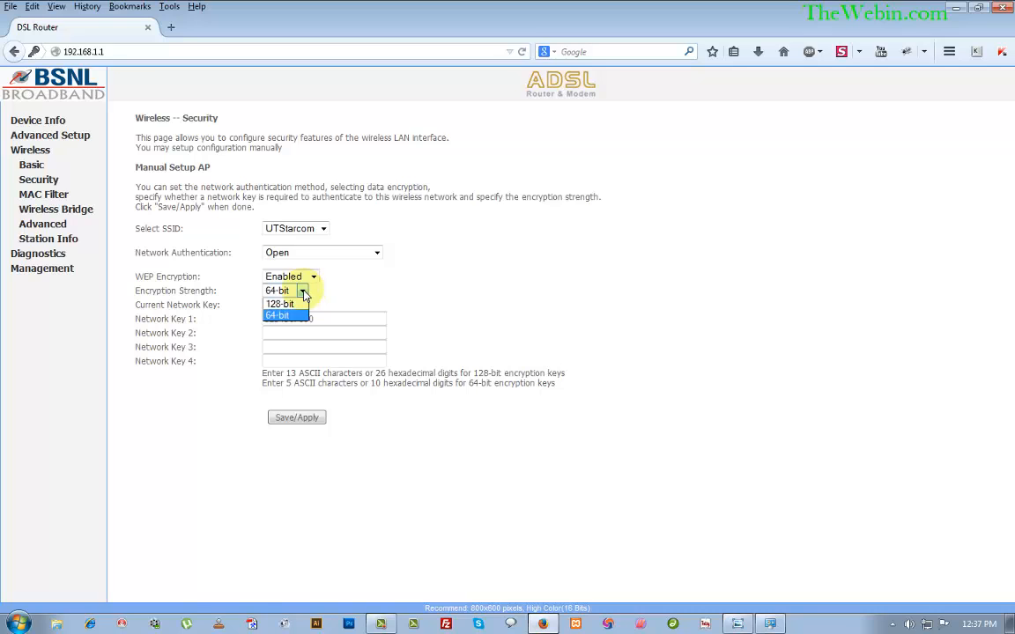
click(303, 294)
drag(329, 319, 226, 320)
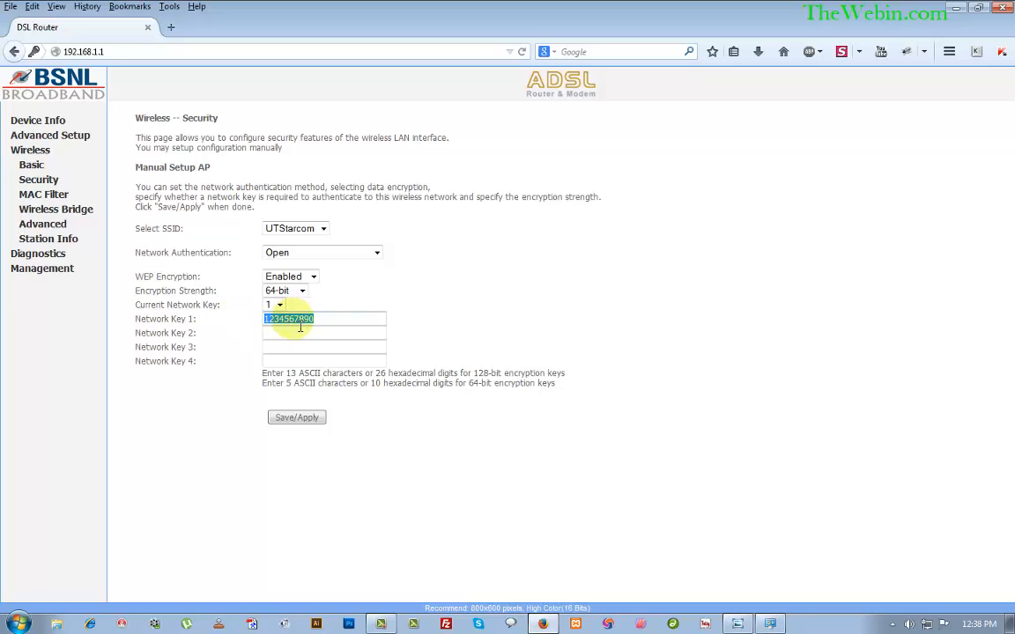
drag(342, 323, 251, 326)
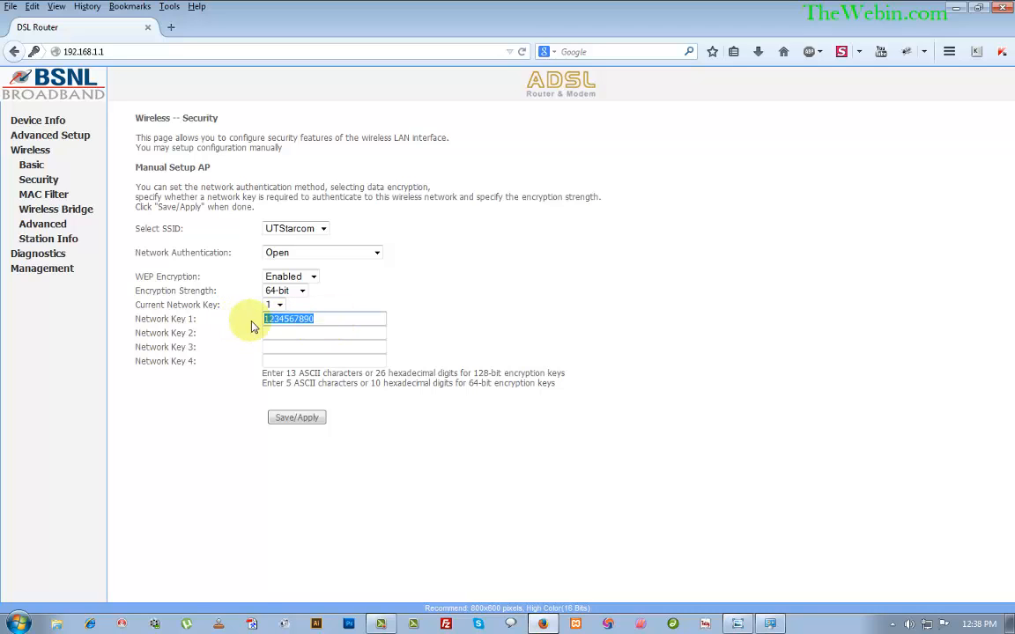
click(379, 304)
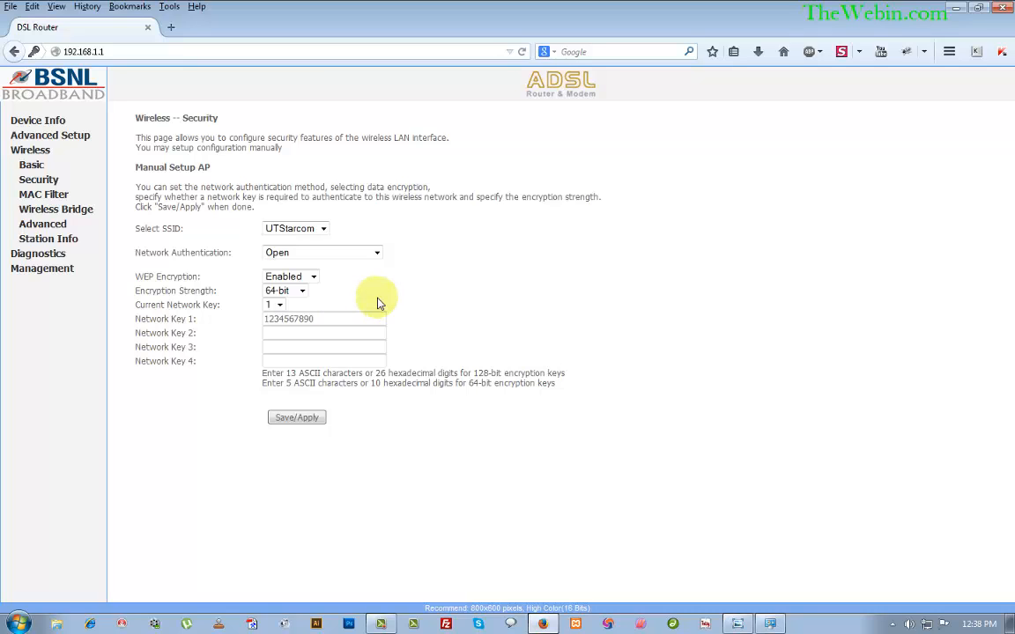
click(326, 319)
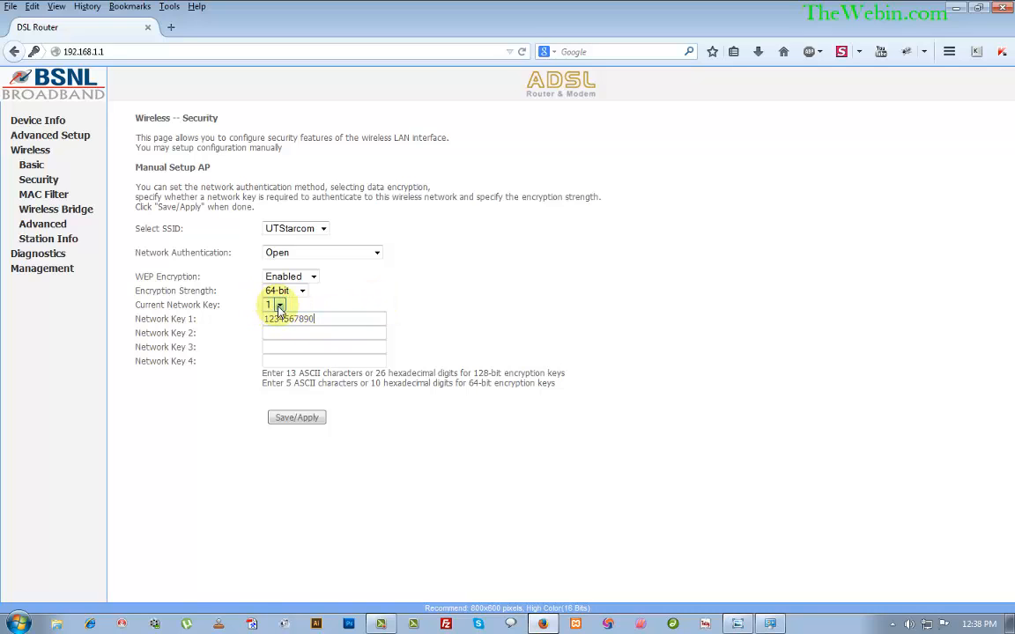
click(305, 421)
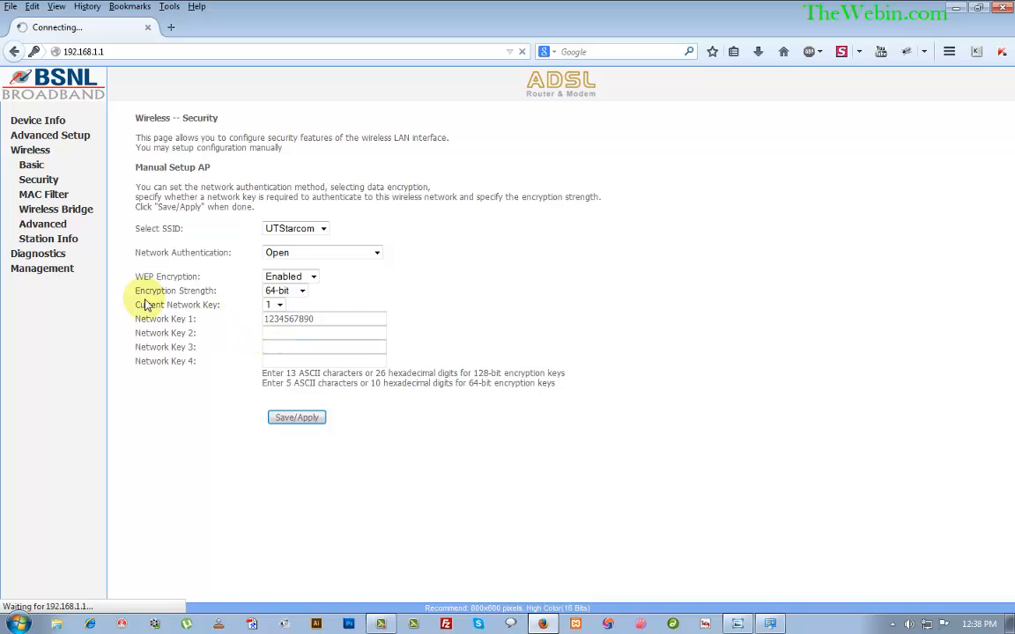
Show the router's Management > Save/Reboot page, then start loading Google in a new Firefox tab.
click(54, 275)
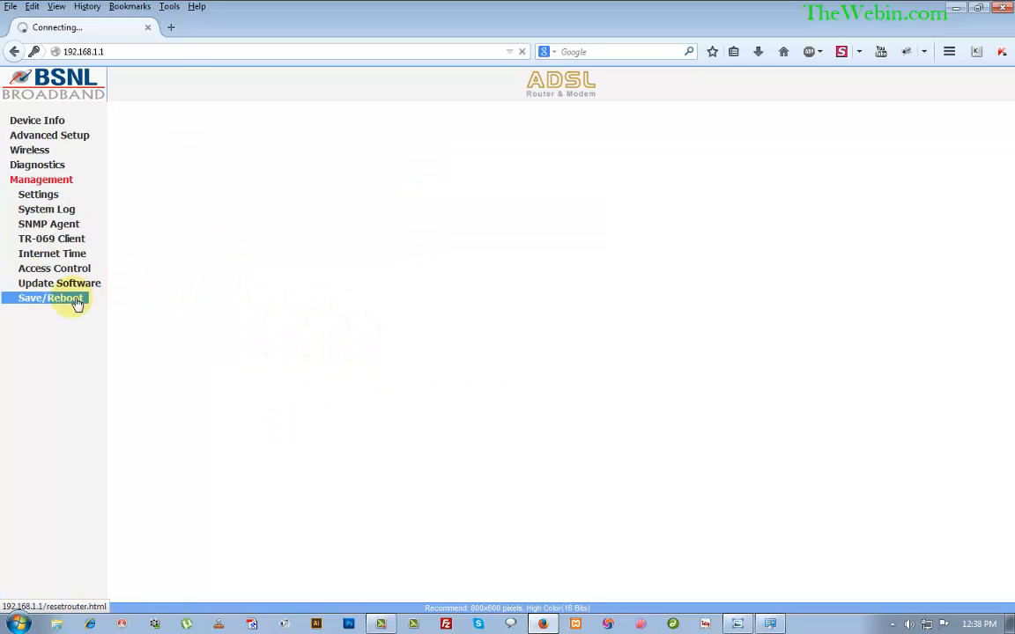
click(75, 300)
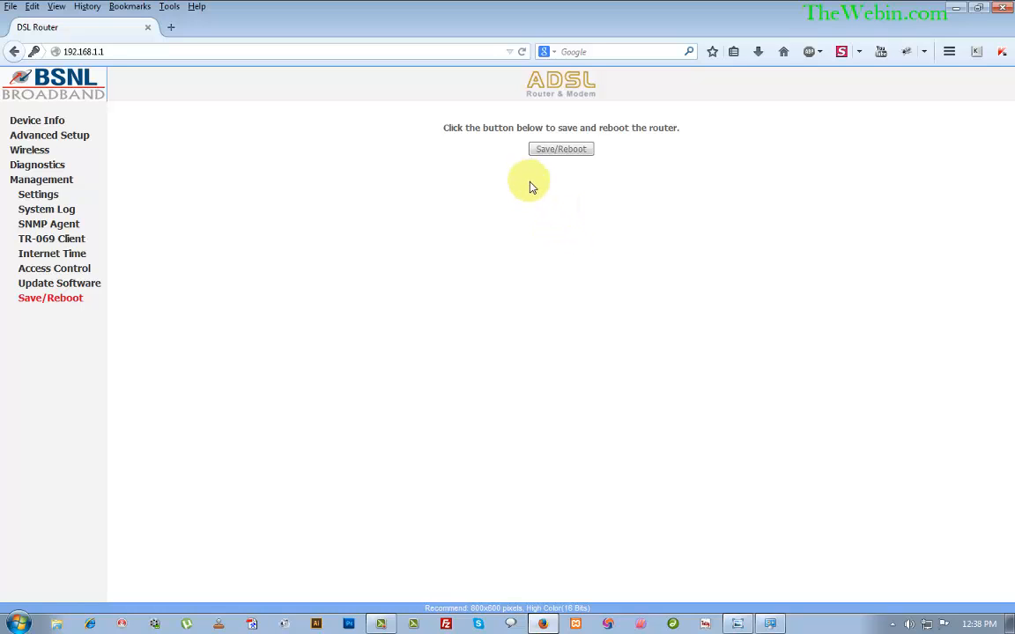
click(979, 10)
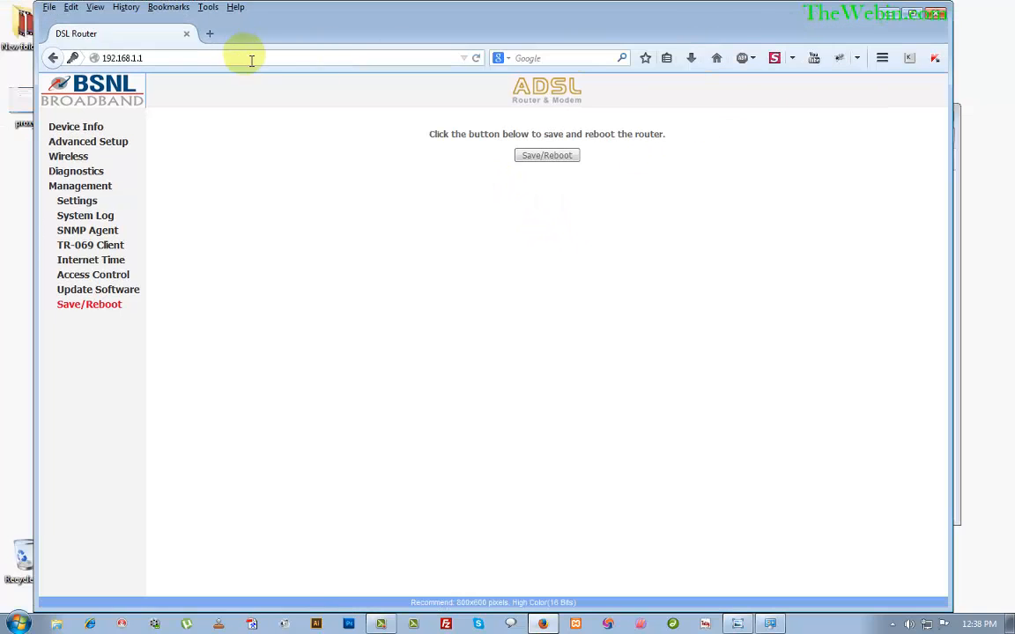
click(210, 32)
click(614, 56)
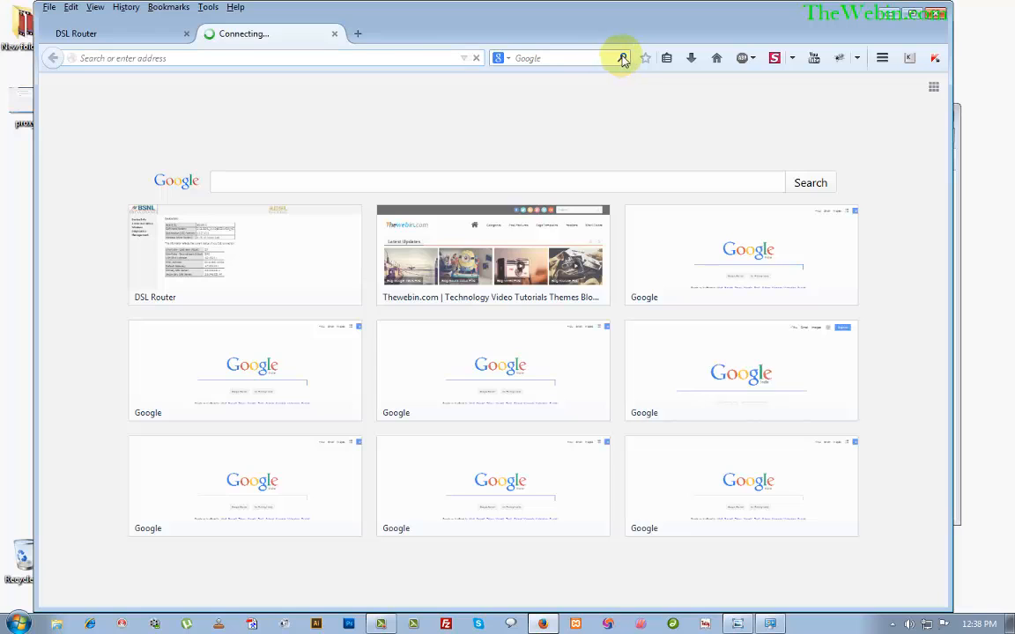
Return to the DSL Router tab, reselect its address, then close Firefox with both tabs.
click(146, 35)
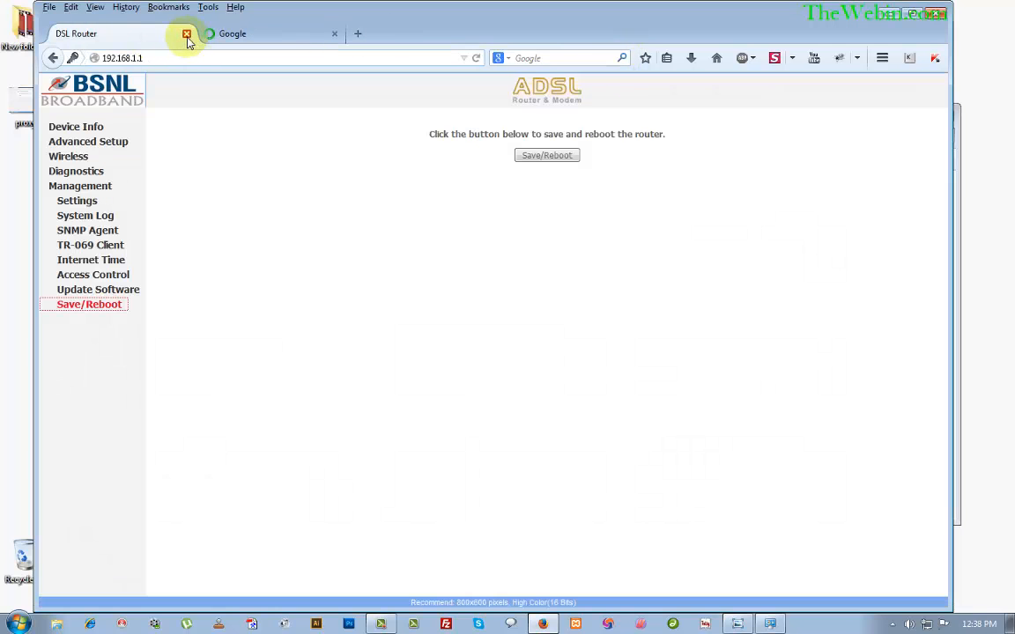
click(184, 62)
click(187, 63)
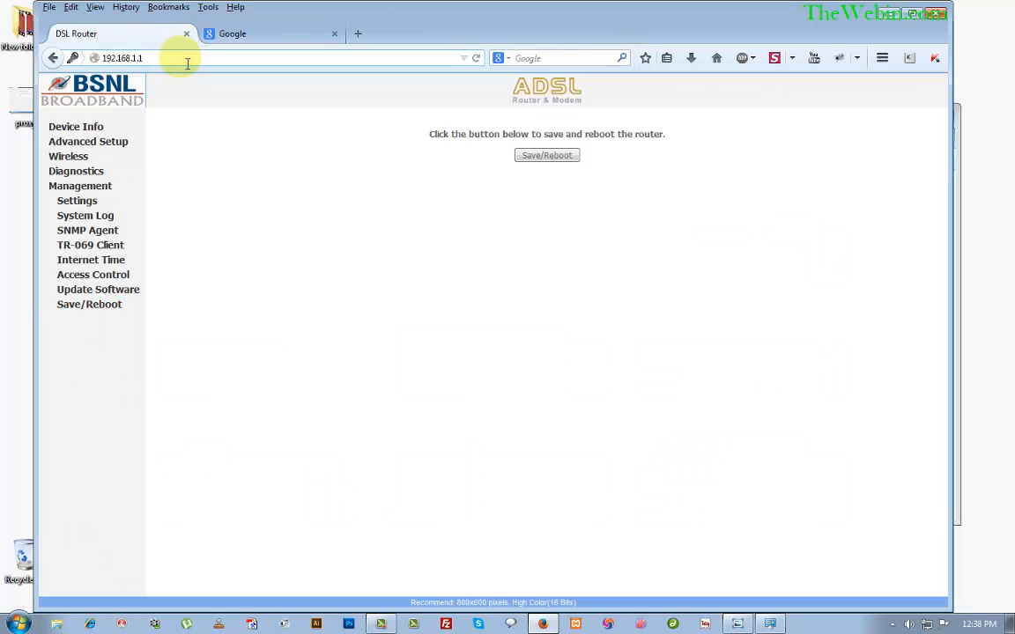
drag(188, 64, 110, 49)
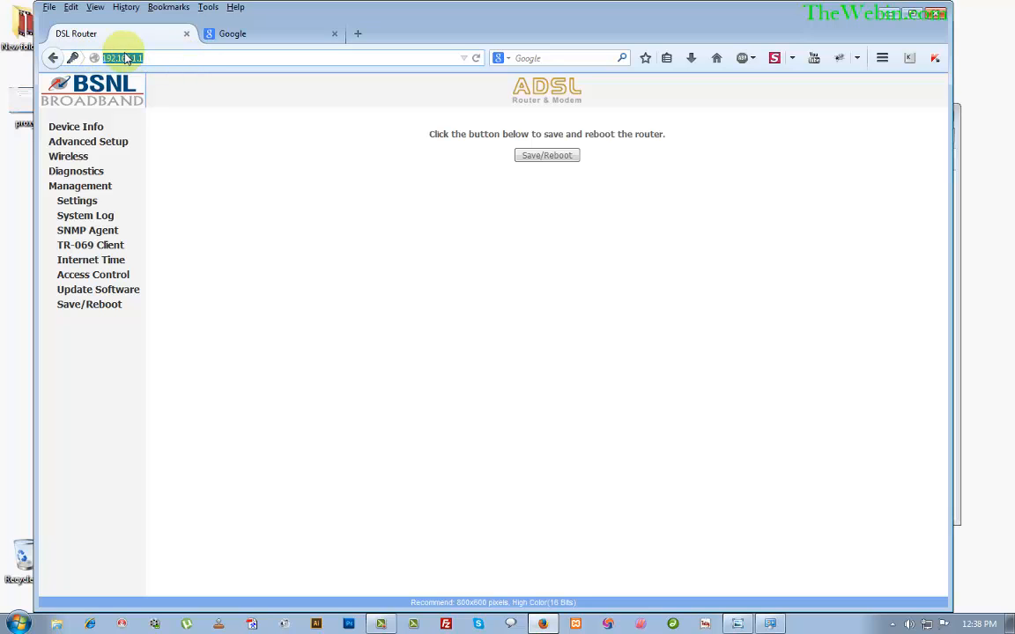
click(934, 14)
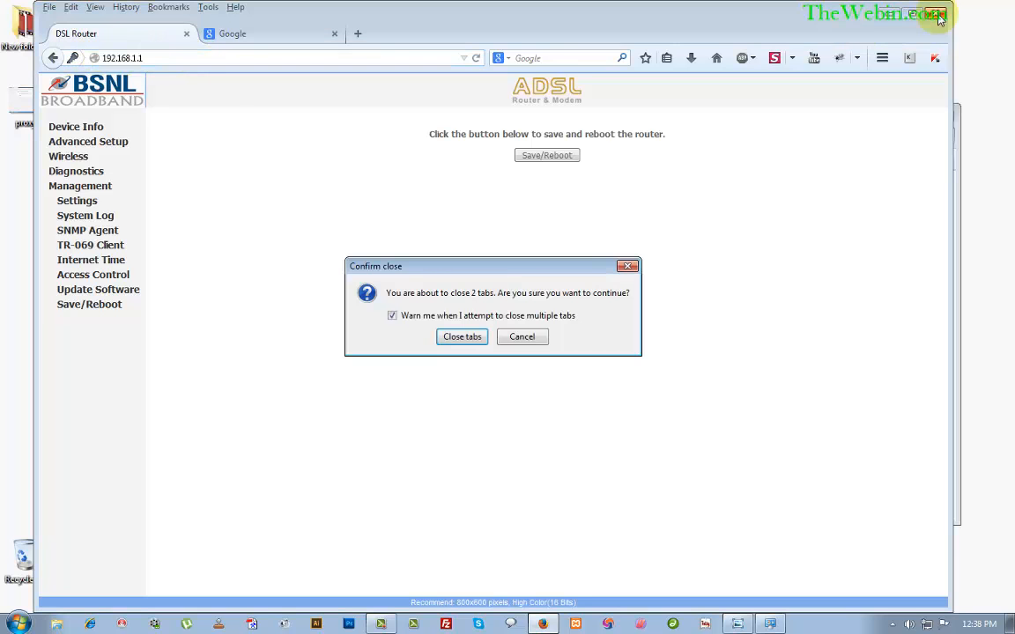
click(462, 336)
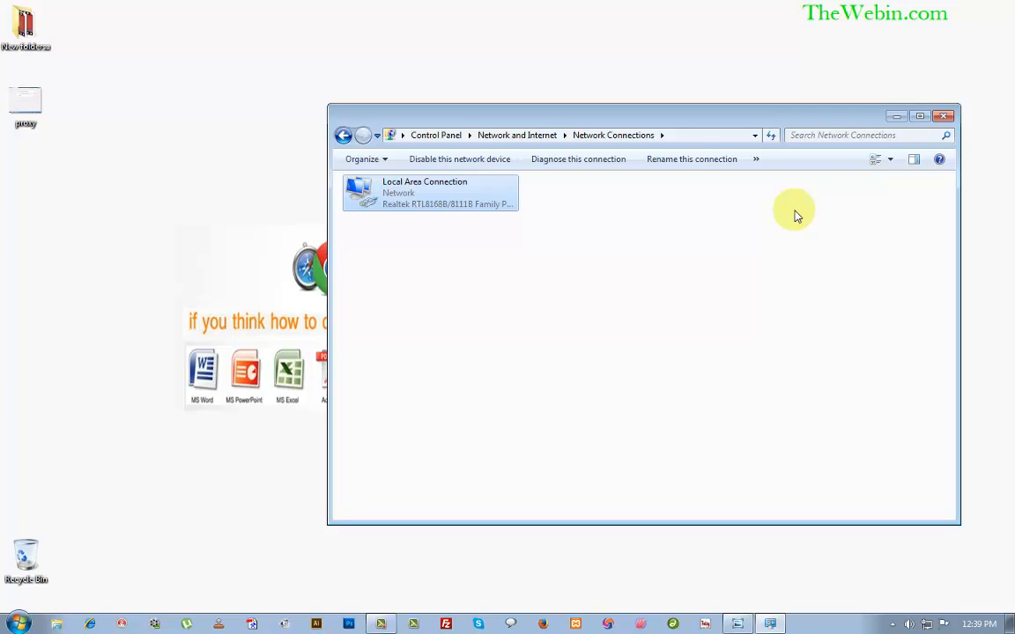
Refresh the desktop and reopen Firefox so it loads Google India at google.co.in.
click(130, 195)
click(166, 230)
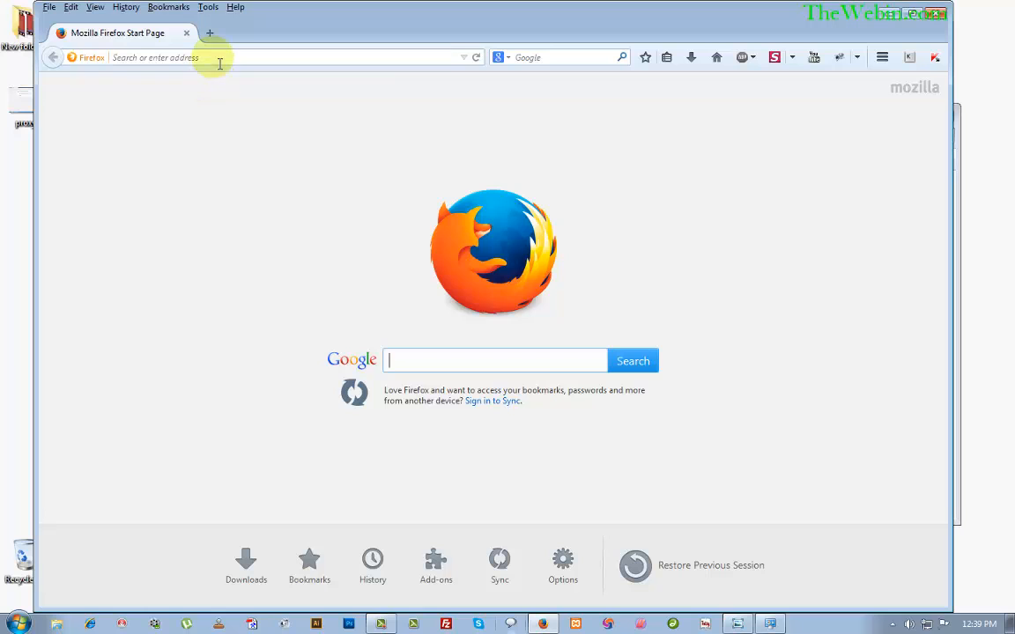
click(619, 58)
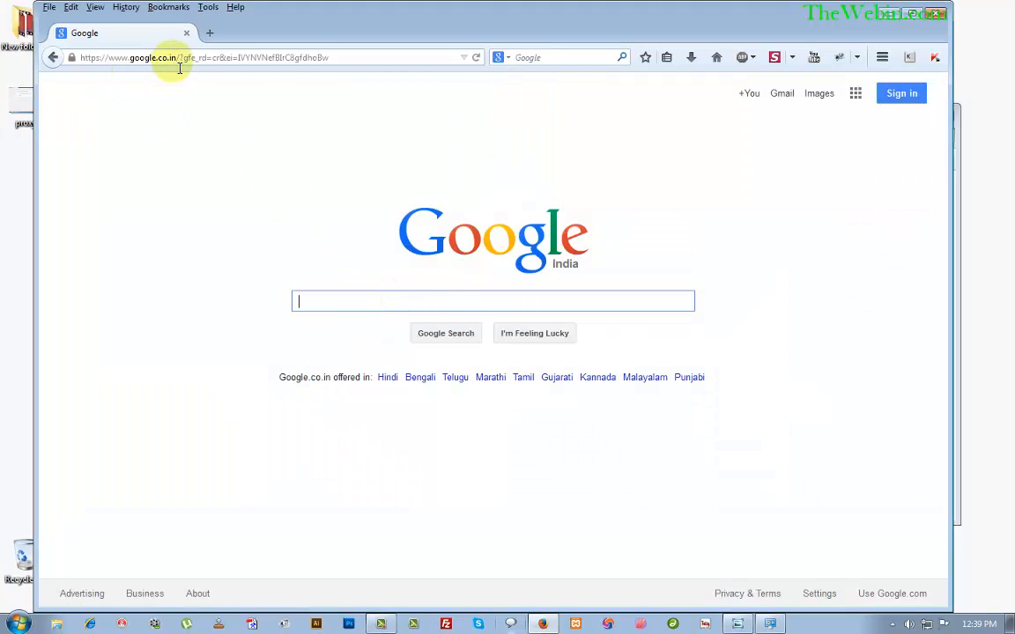
Check the Google page, load thewebin.com in a new tab, then minimize Firefox.
drag(179, 57, 362, 55)
click(335, 301)
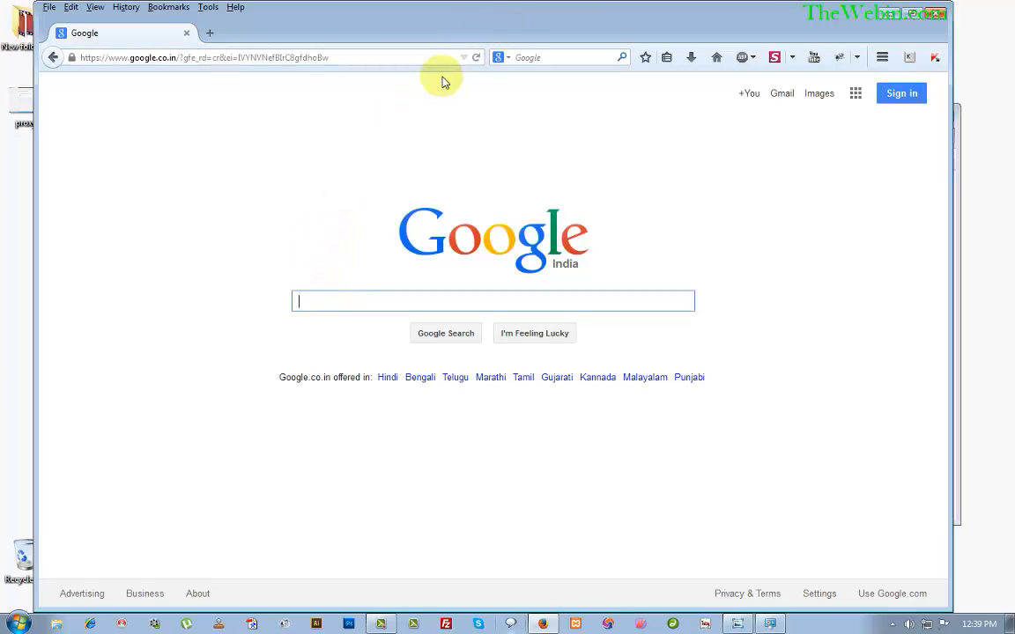
click(210, 32)
text(thewebin.com/)
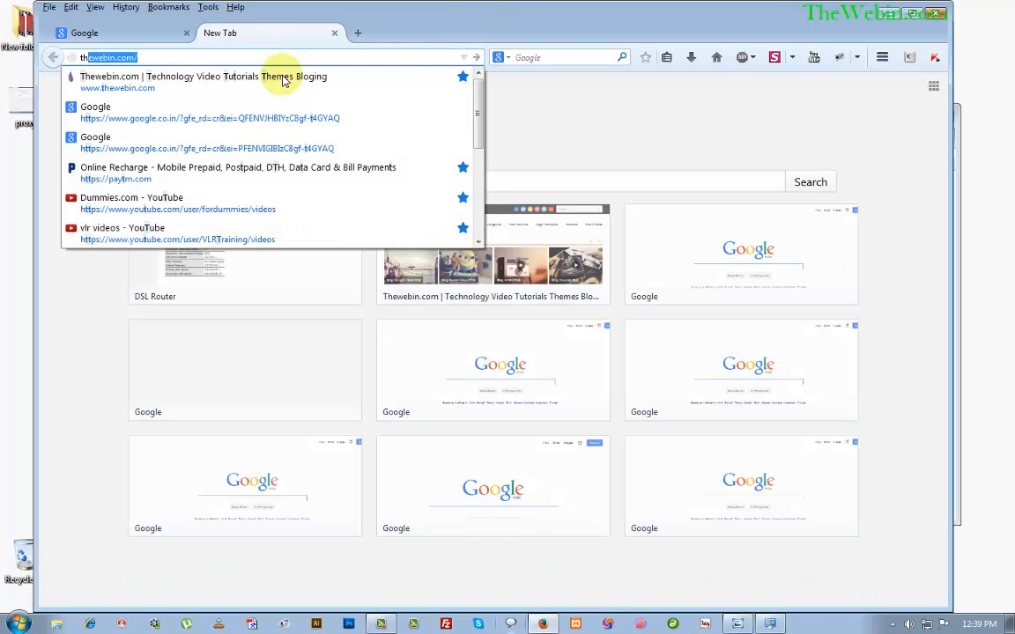
click(283, 81)
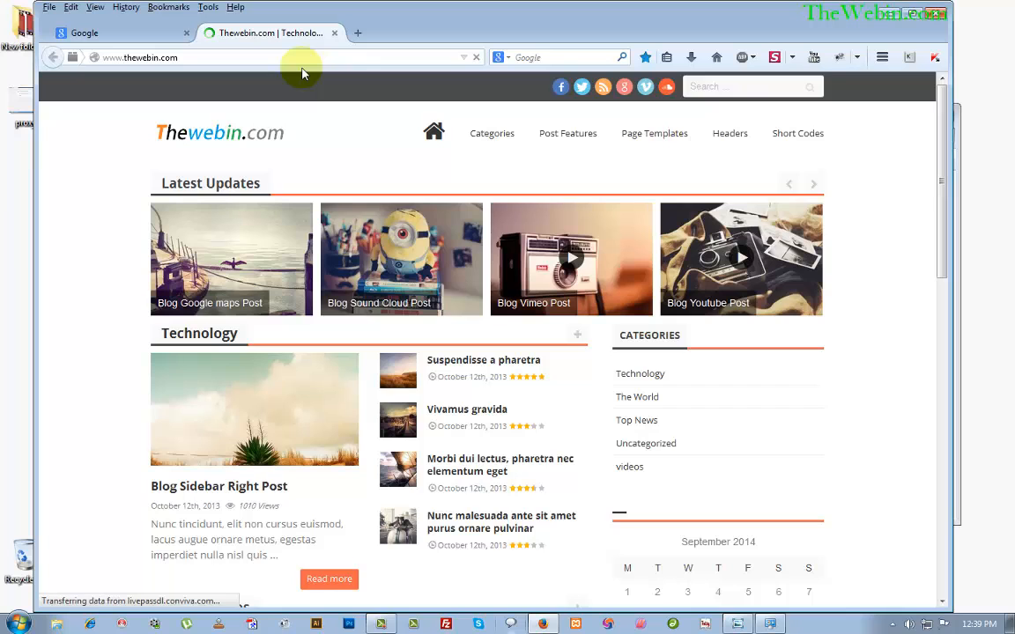
click(888, 17)
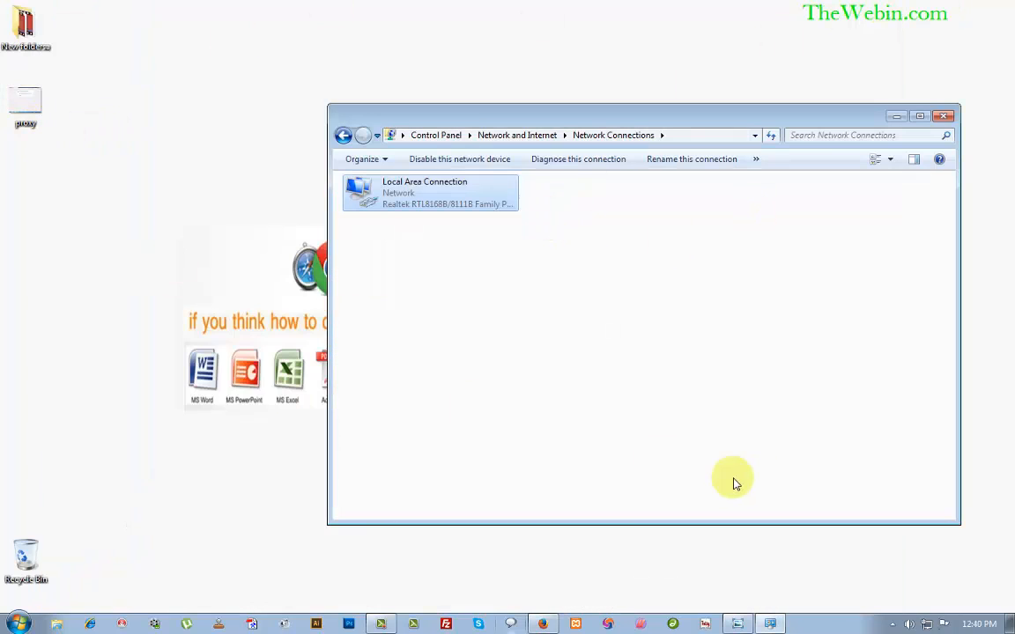
Put away the proxy error screenshot and open Control Panel's Network and Internet settings.
click(740, 625)
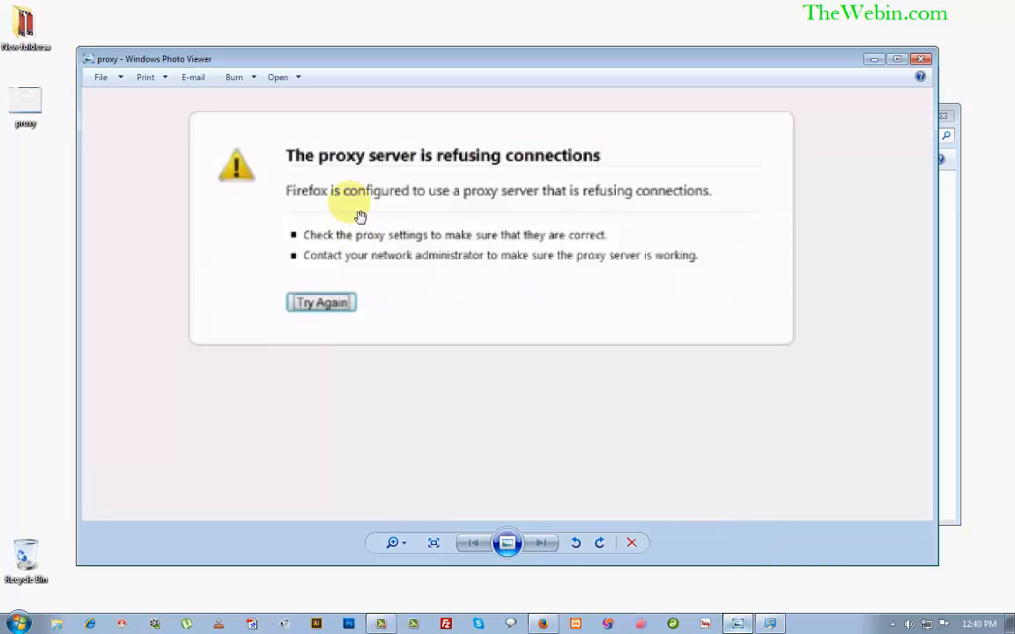
click(873, 60)
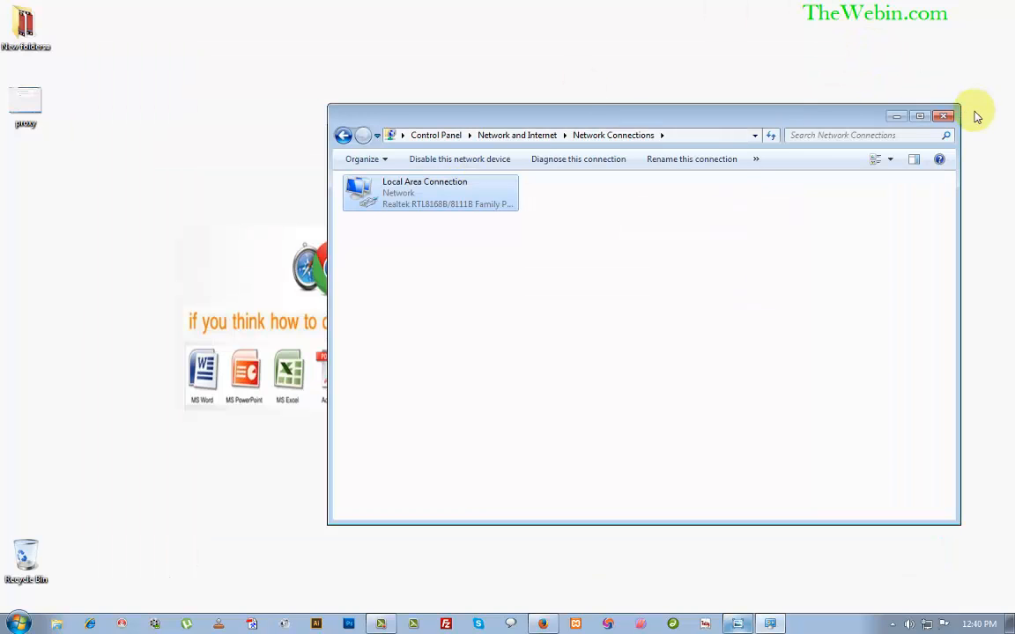
click(944, 117)
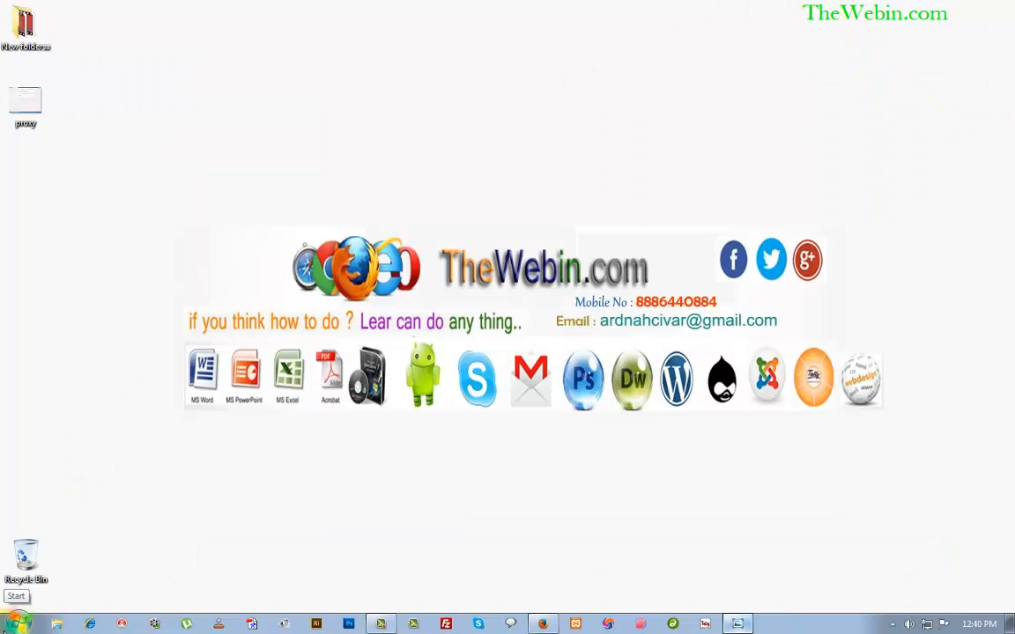
click(16, 624)
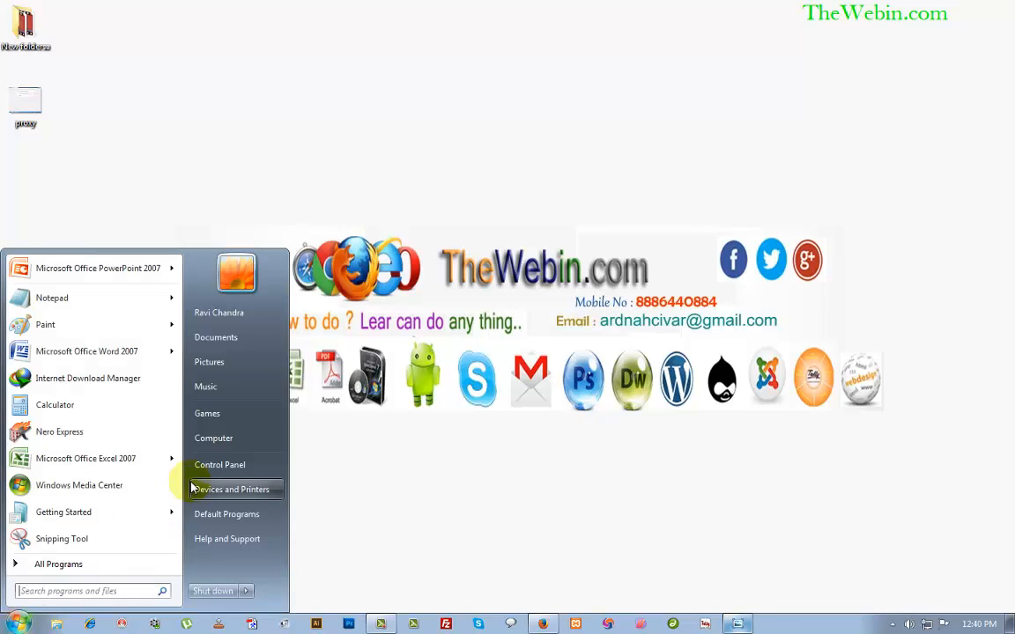
click(231, 465)
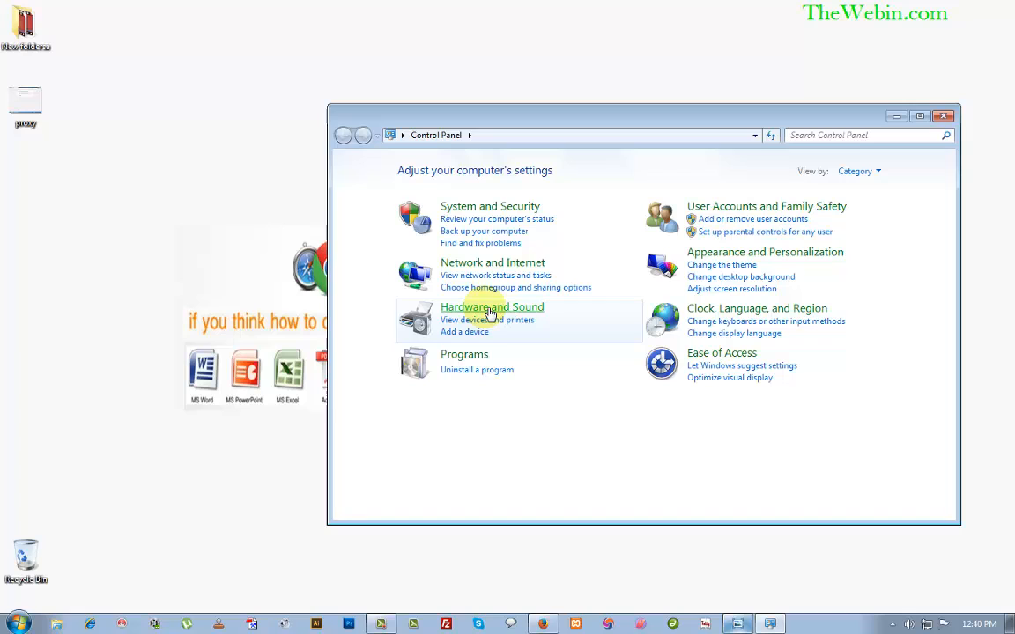
click(485, 265)
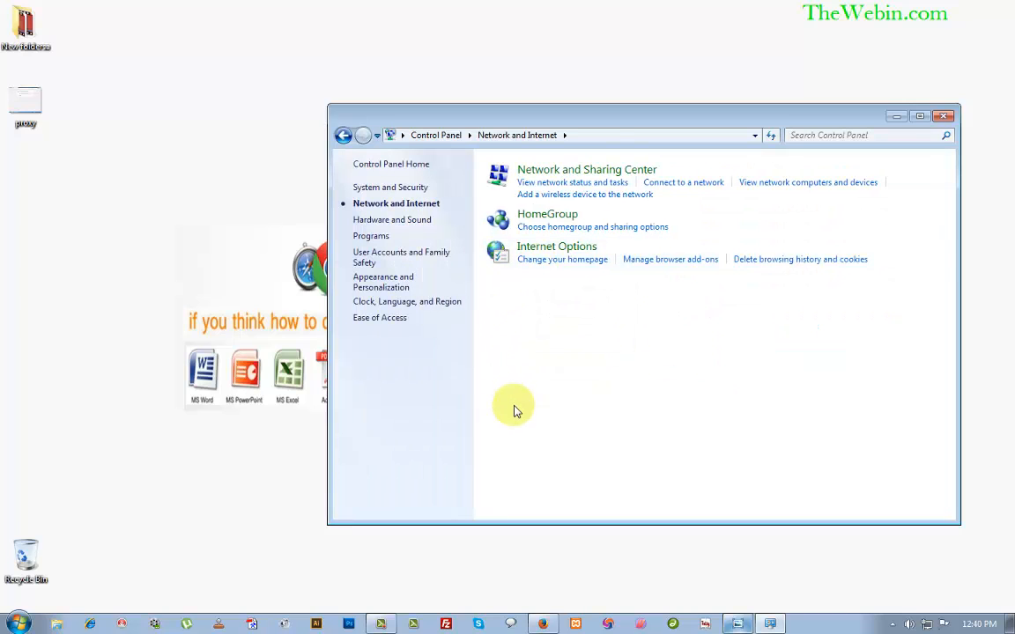
In Internet Options LAN settings, uncheck 'Use a proxy server for your LAN' and confirm.
click(556, 251)
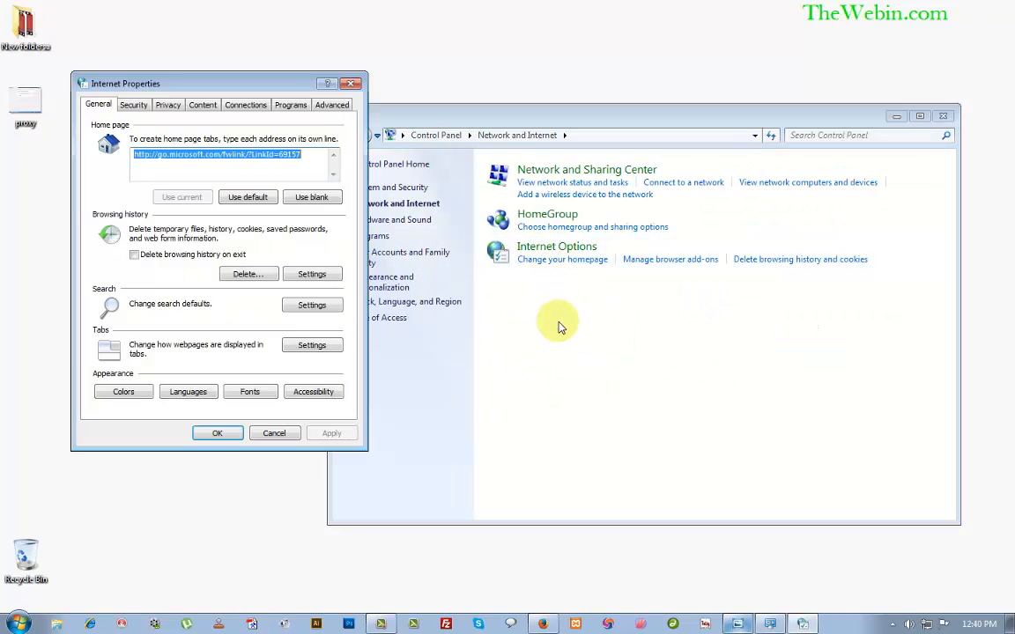
click(244, 107)
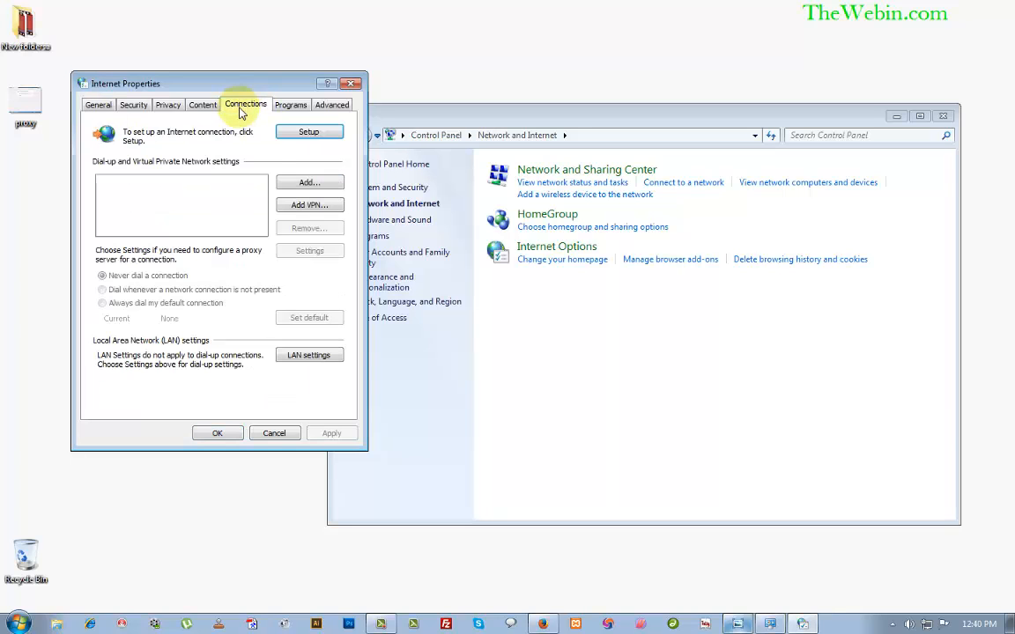
click(308, 355)
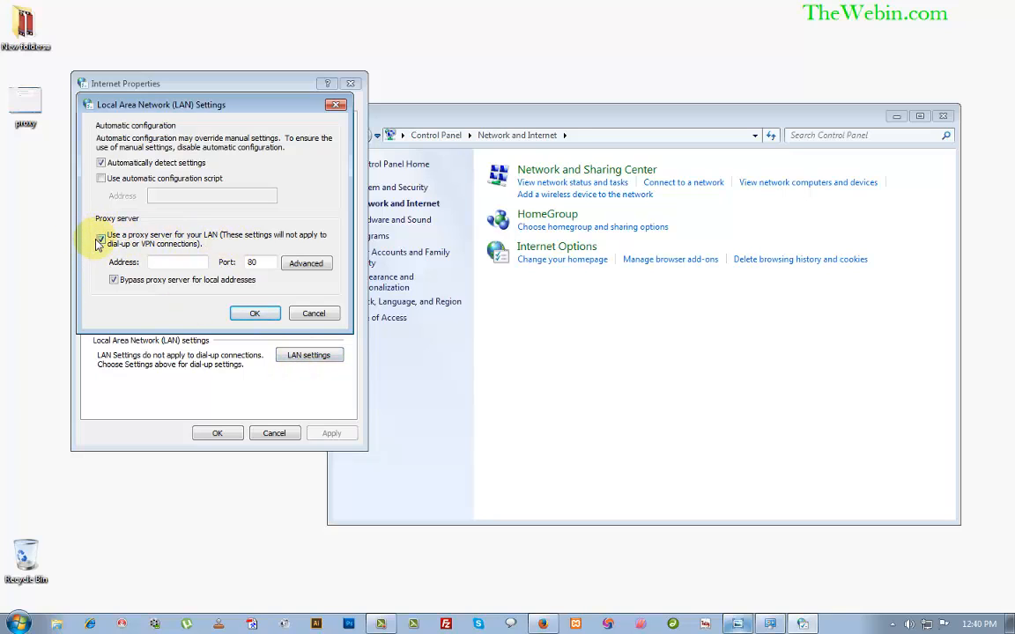
click(101, 239)
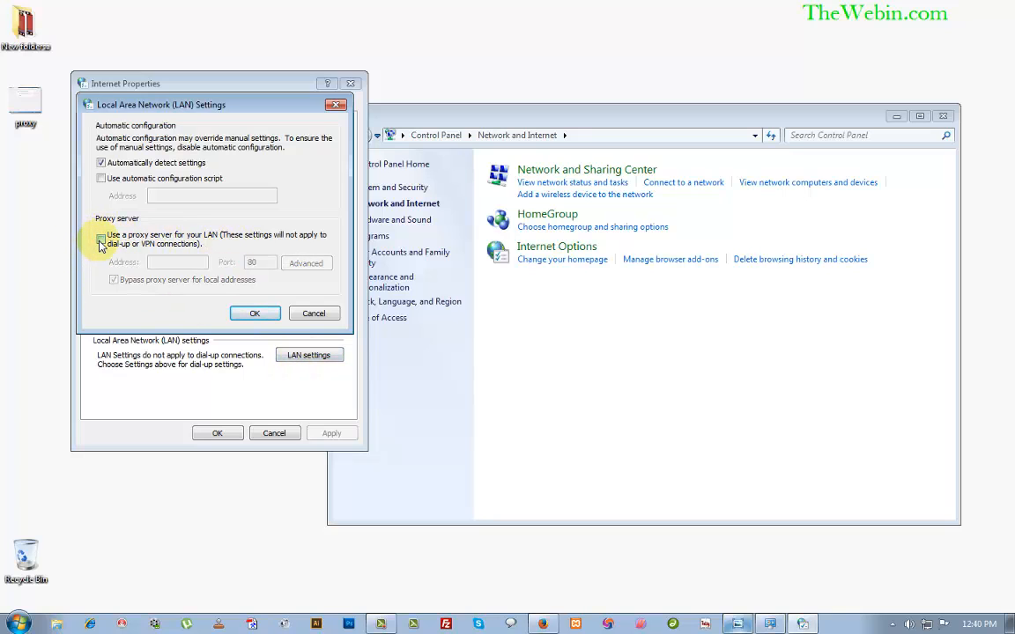
click(249, 314)
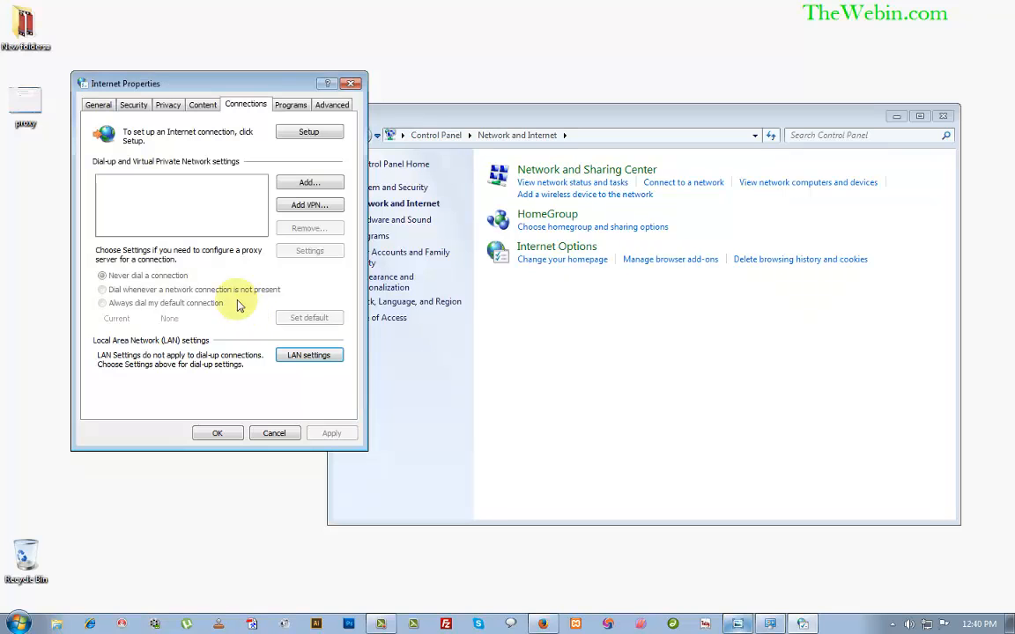
click(216, 433)
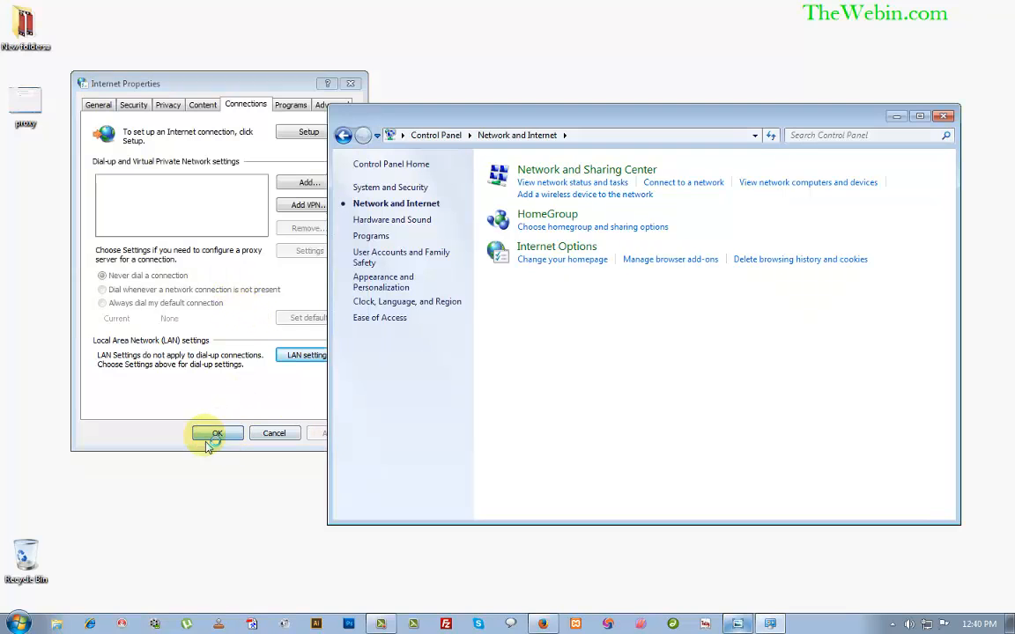
click(942, 118)
Close the proxy error screenshot in Photo Viewer, keeping Firefox minimised.
click(738, 621)
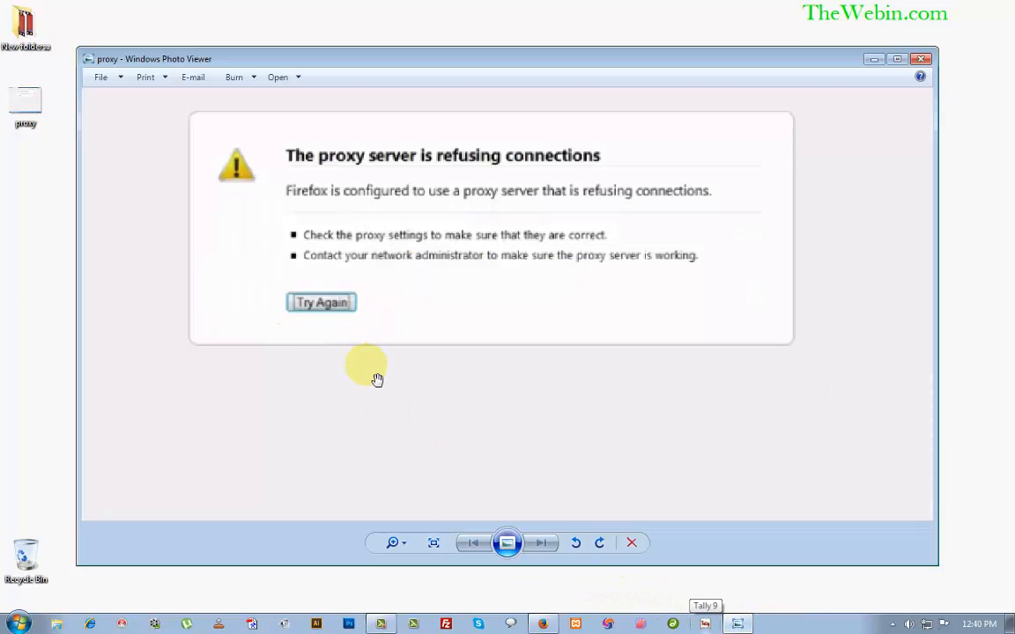
click(922, 59)
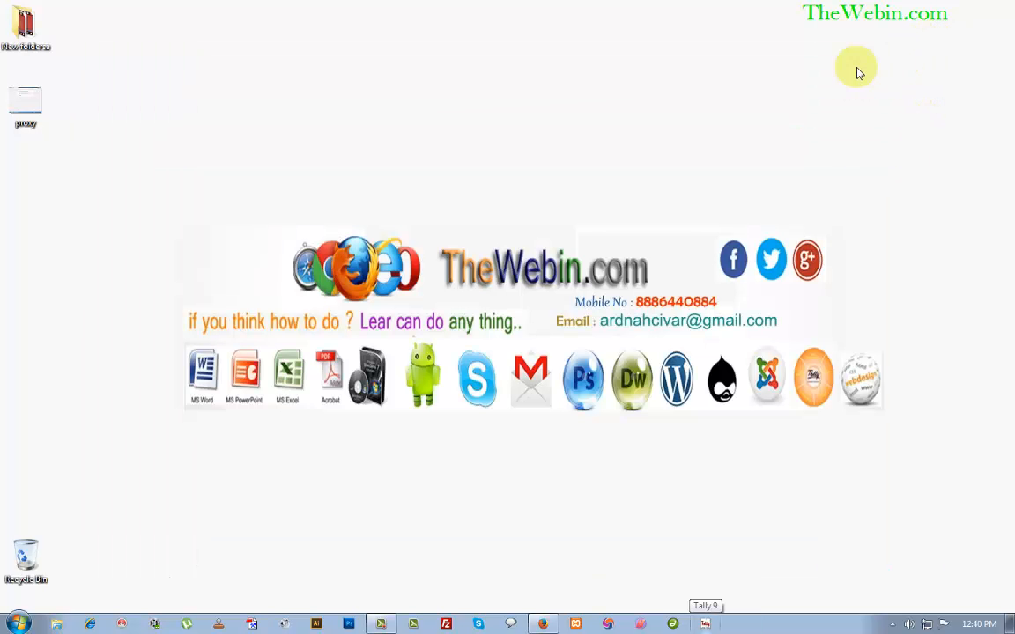
click(550, 626)
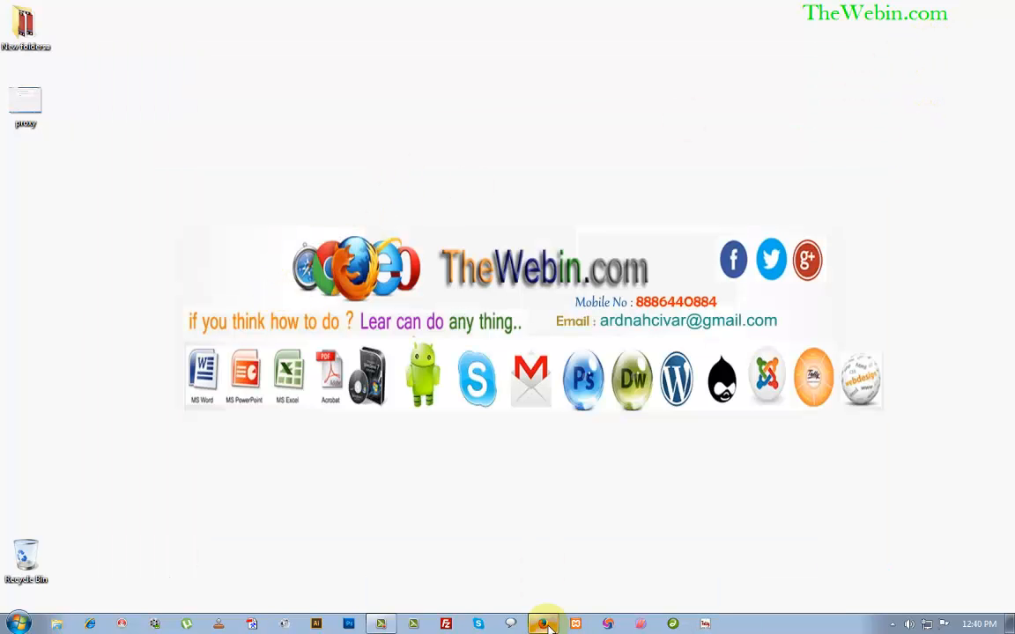
click(548, 624)
Open Kaspersky from the tray, review its Performance and Protection Center settings, then close it.
click(891, 623)
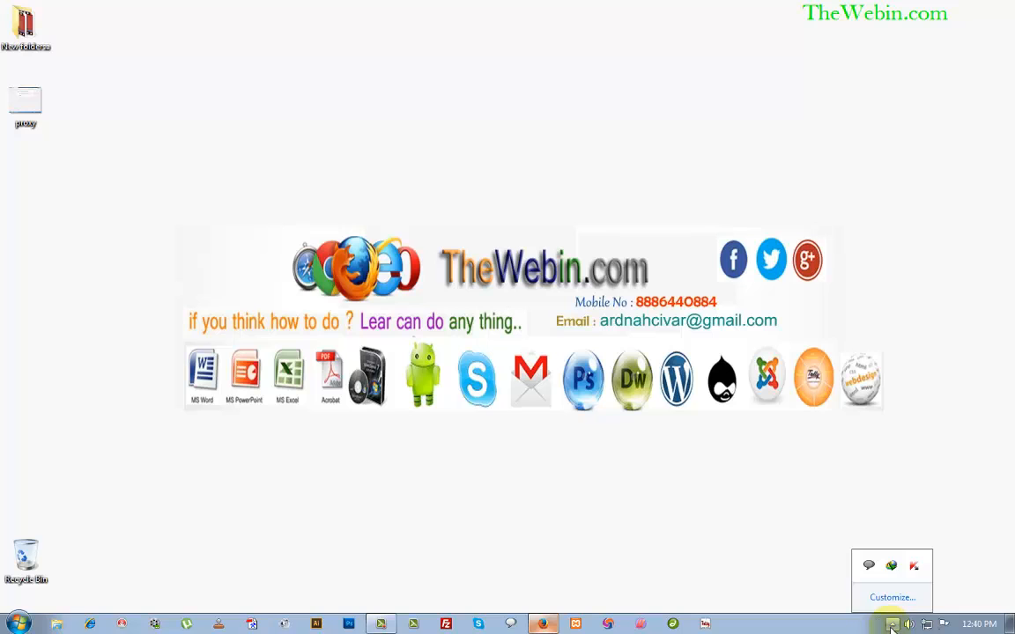
click(912, 568)
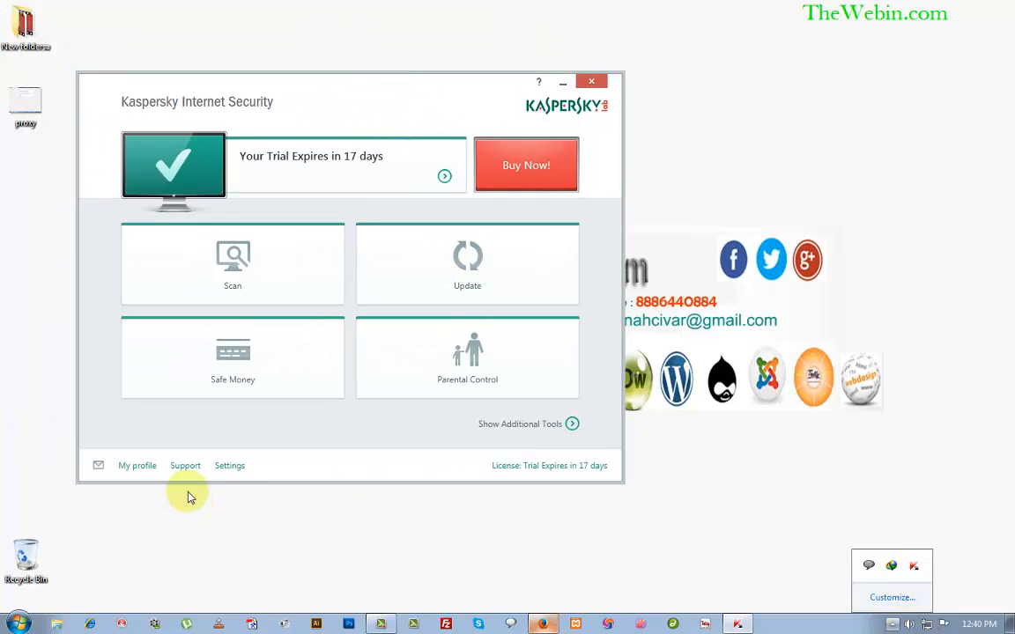
click(232, 467)
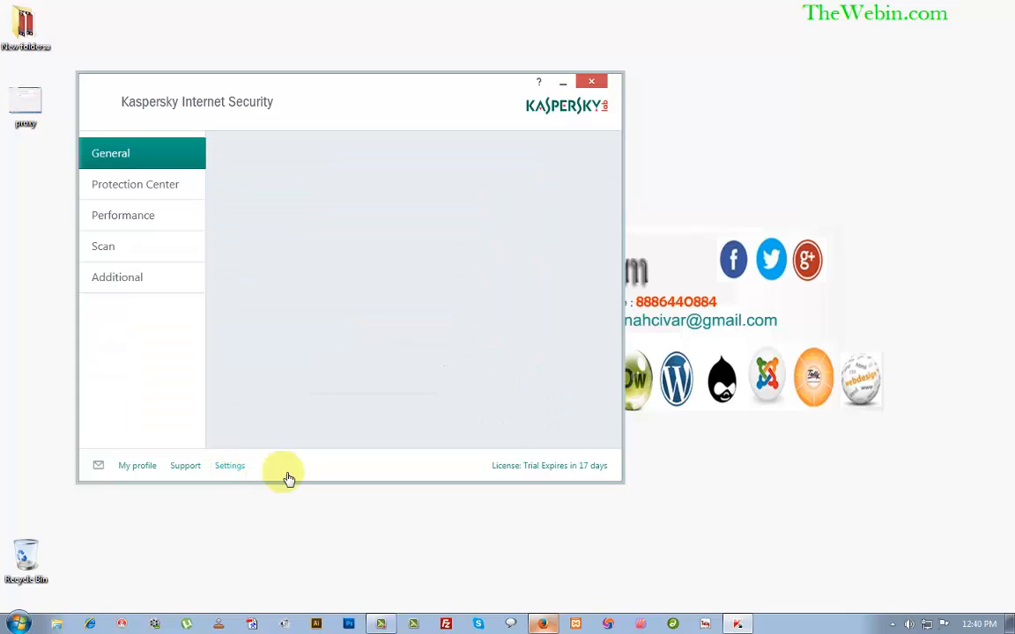
click(146, 220)
click(145, 186)
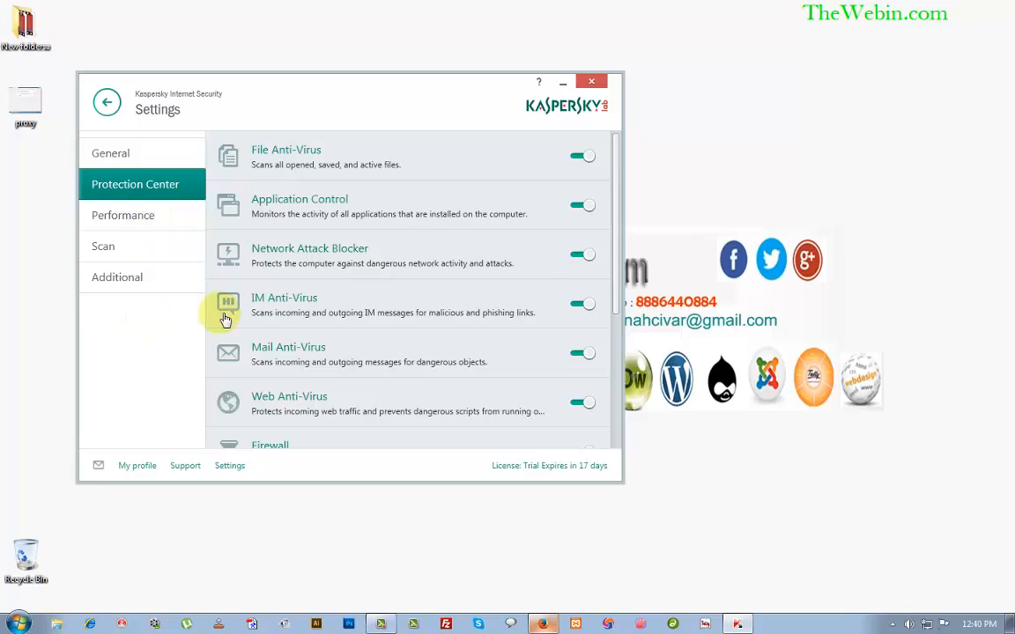
click(591, 84)
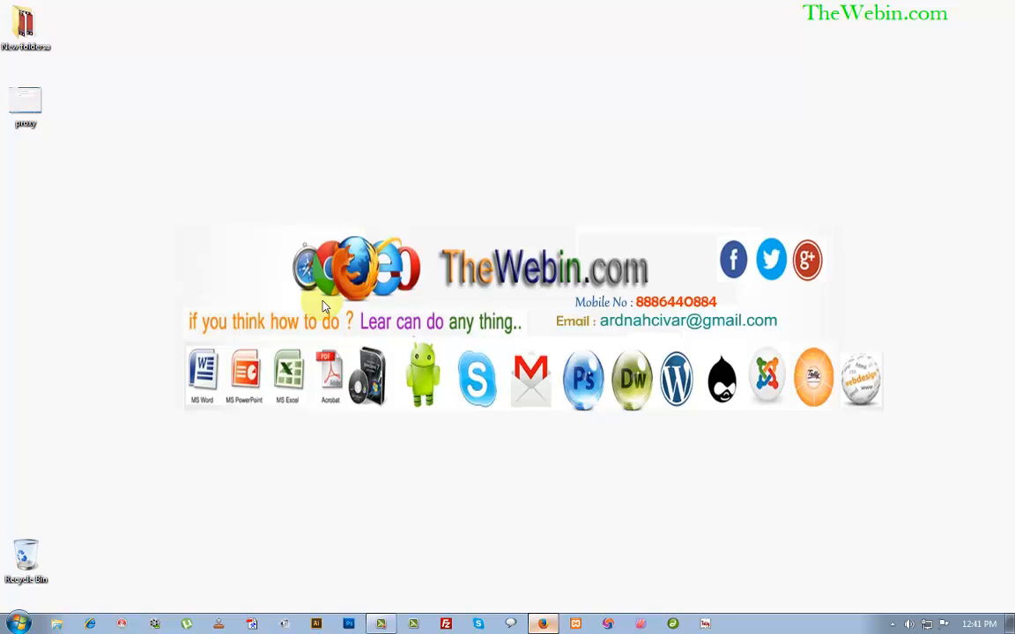
Restore Firefox, add a blank new tab with the address bar cleared, and minimise it again.
click(543, 624)
click(357, 33)
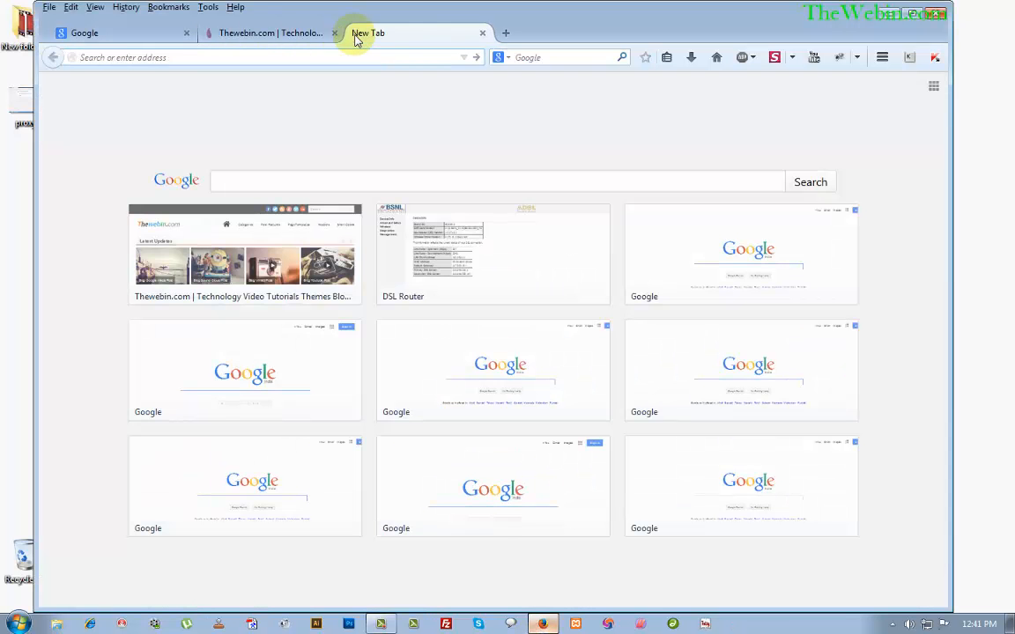
text(the)
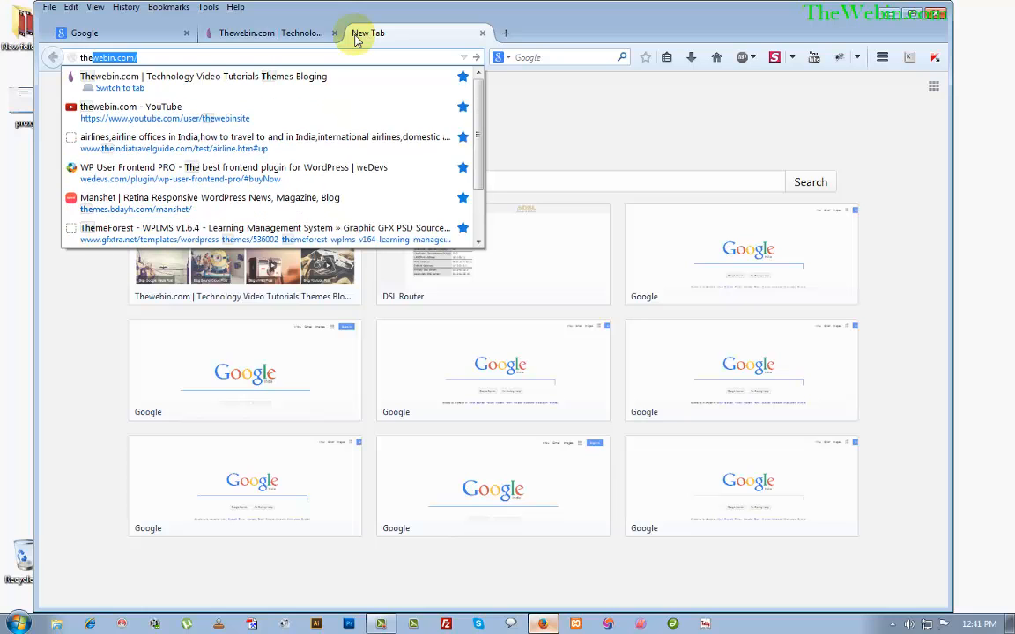
key(BackSpace)
key(BackSpace)
key(BackSpace)
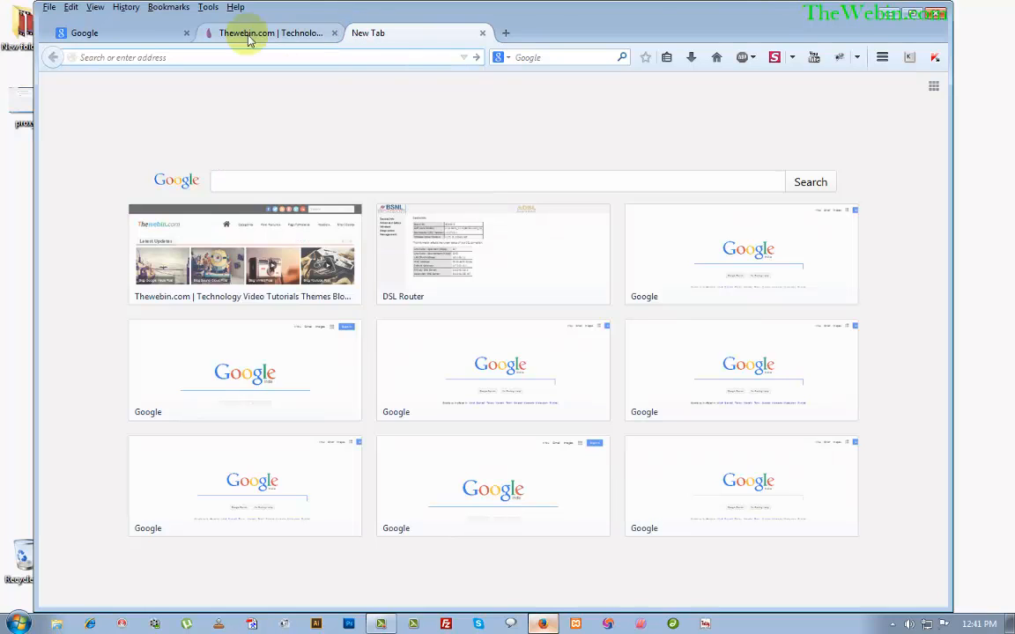
click(894, 13)
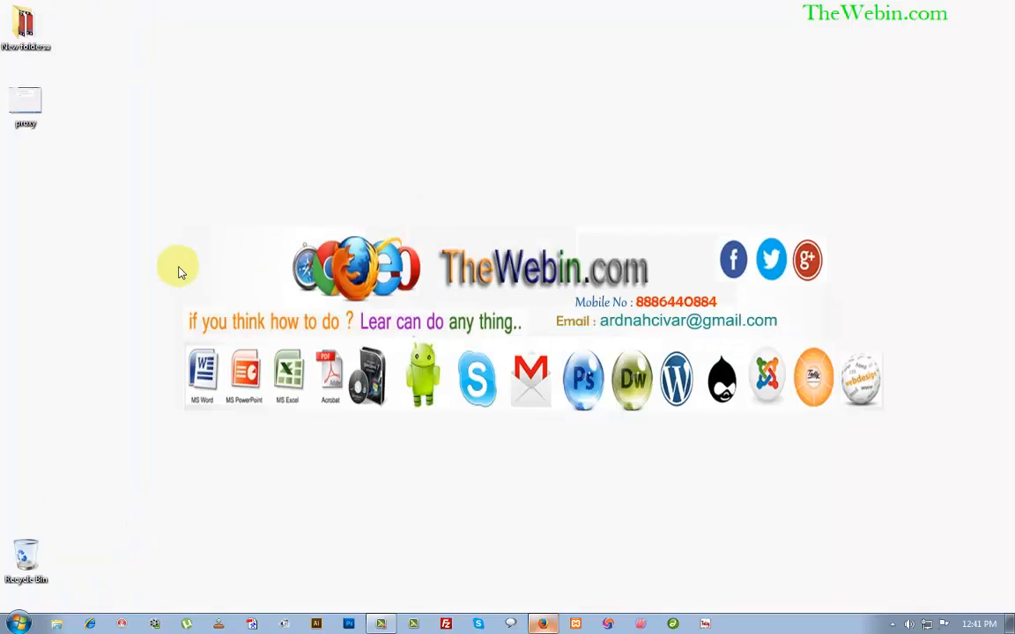